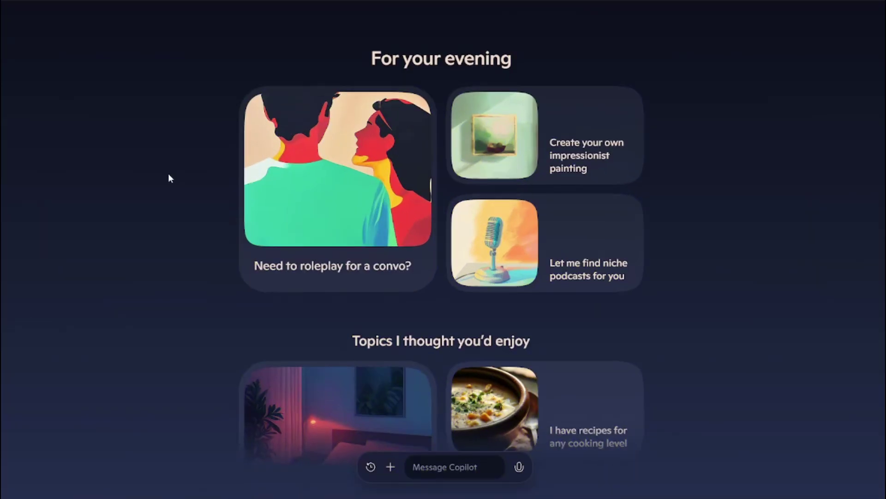
Open the quick arm workout suggestion, then briefly enter and leave voice mode
scroll(168, 173, "down", 10)
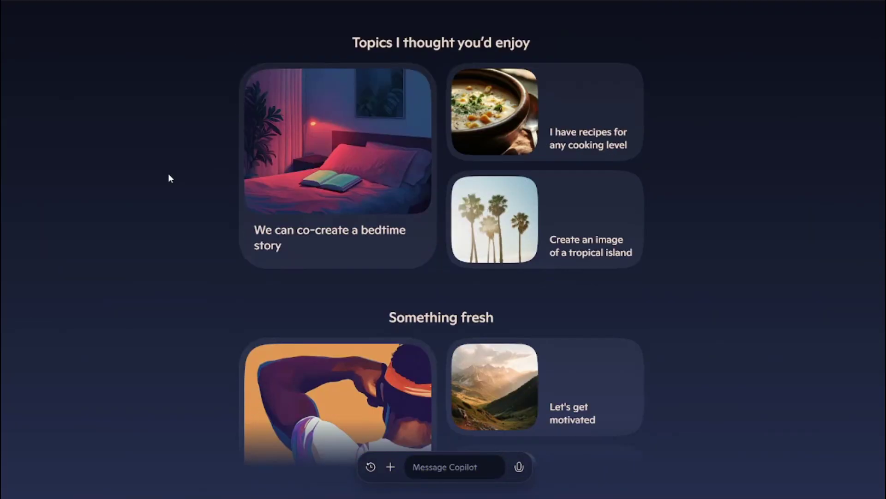
left_click(304, 255)
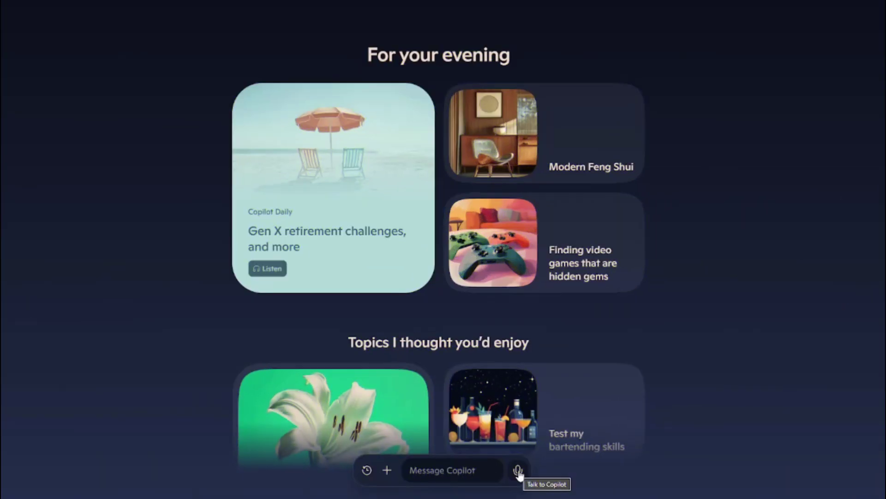
left_click(518, 471)
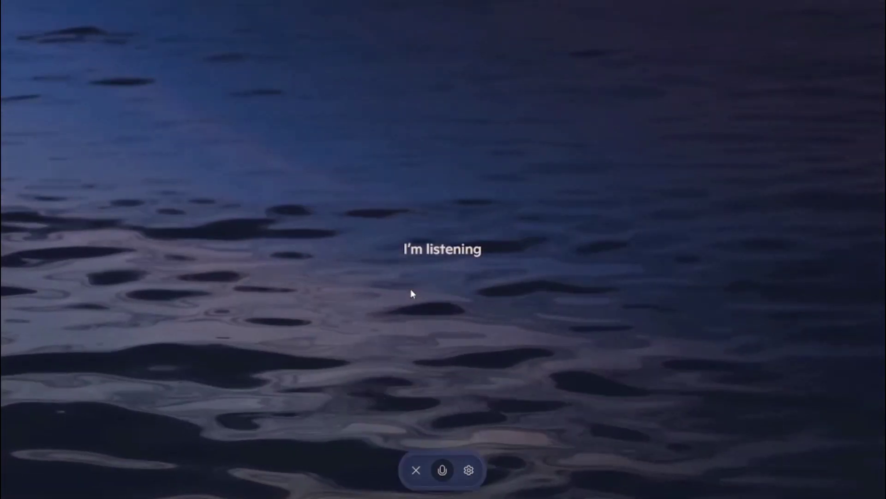
key("Escape")
Scroll the feed and request the five-minute arm workout from its suggestion again
scroll(170, 174, "down", 5)
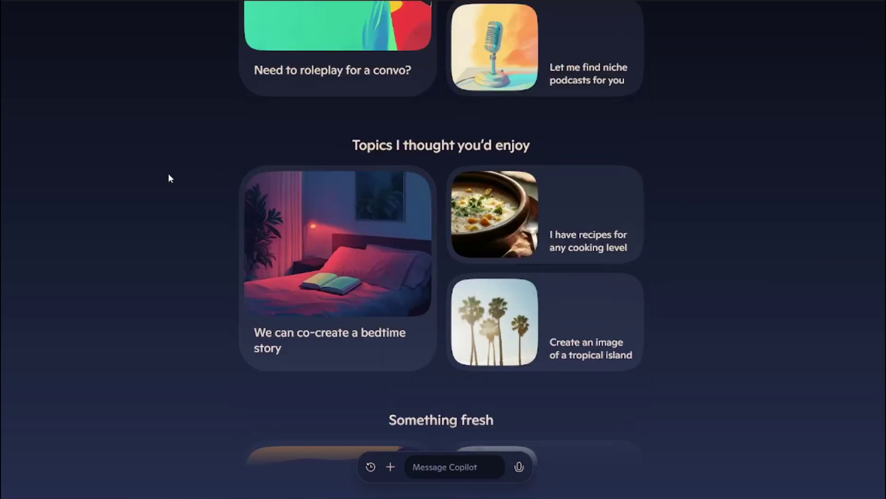
scroll(169, 175, "down", 3)
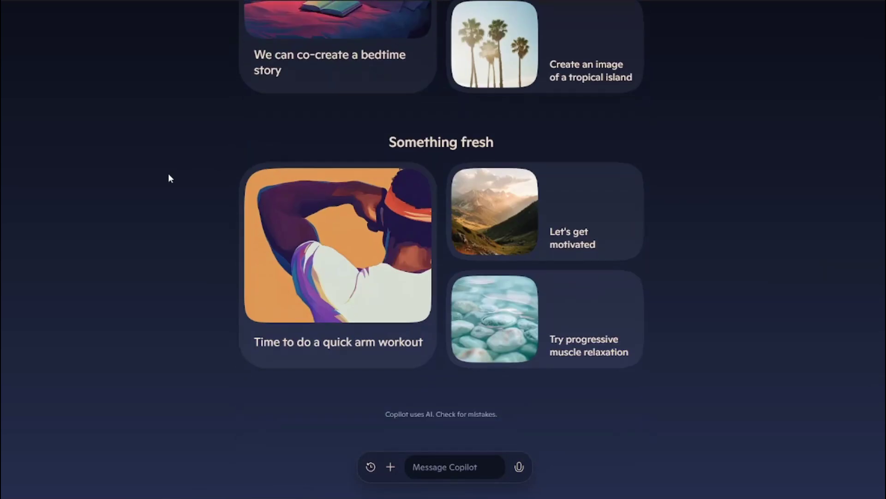
left_click(303, 255)
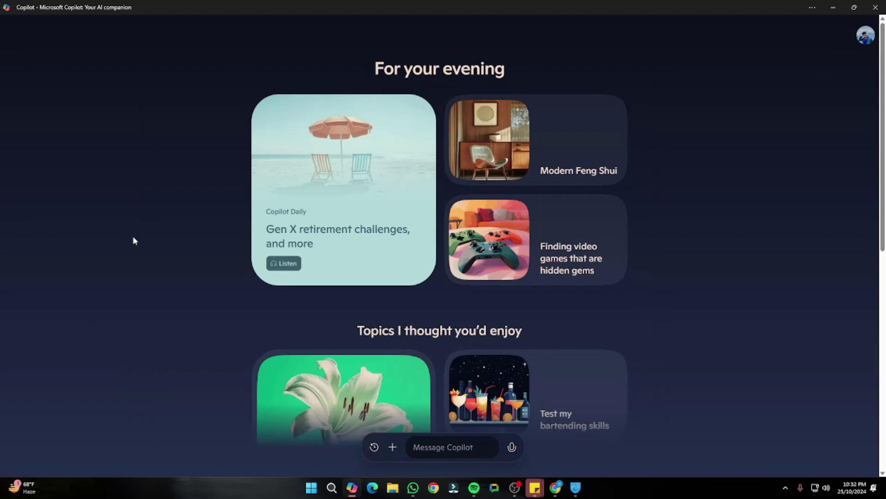
Open Microsoft Store from Windows Search, search 'copilot', and launch Microsoft Copilot from its listing
left_click(332, 488)
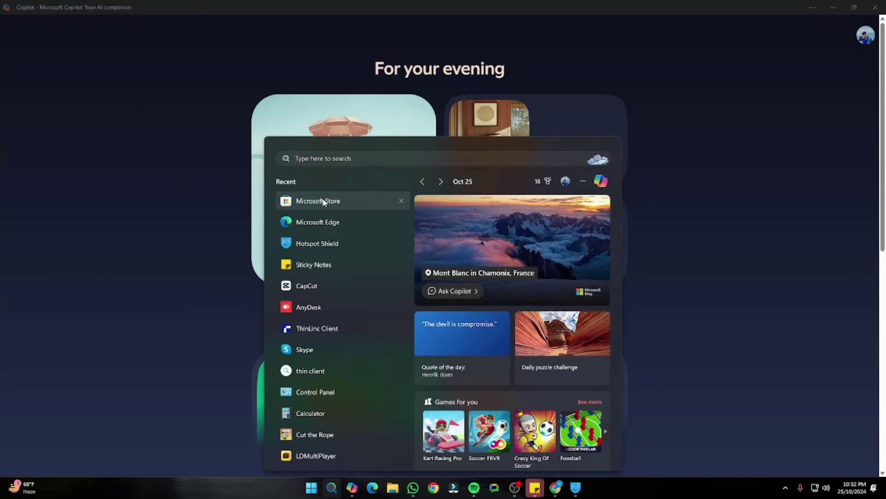
left_click(323, 200)
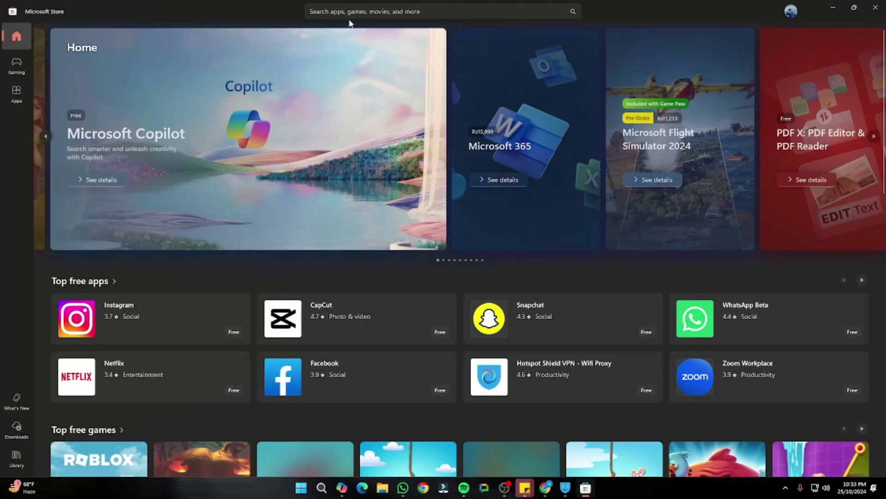
left_click(344, 11)
left_click(341, 31)
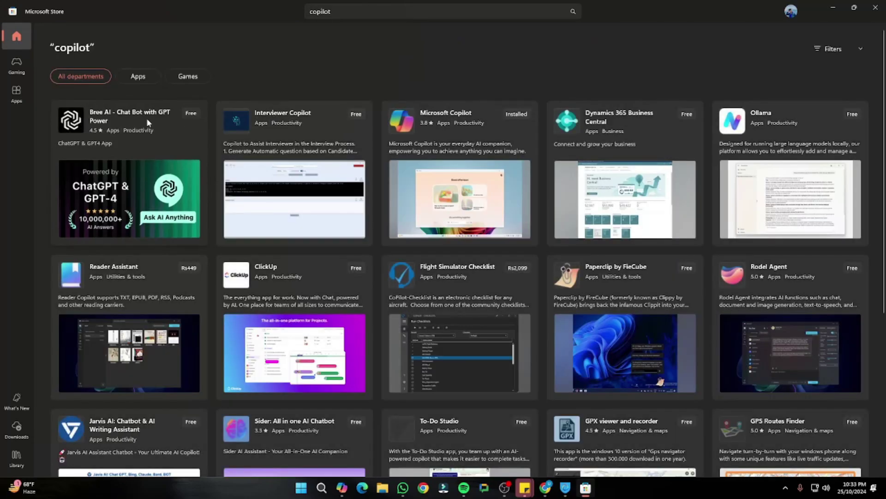
left_click(393, 138)
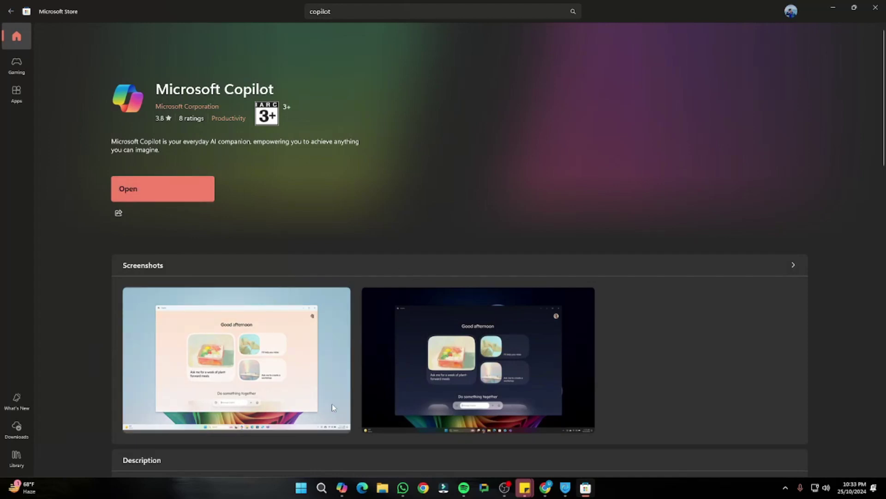
left_click(341, 488)
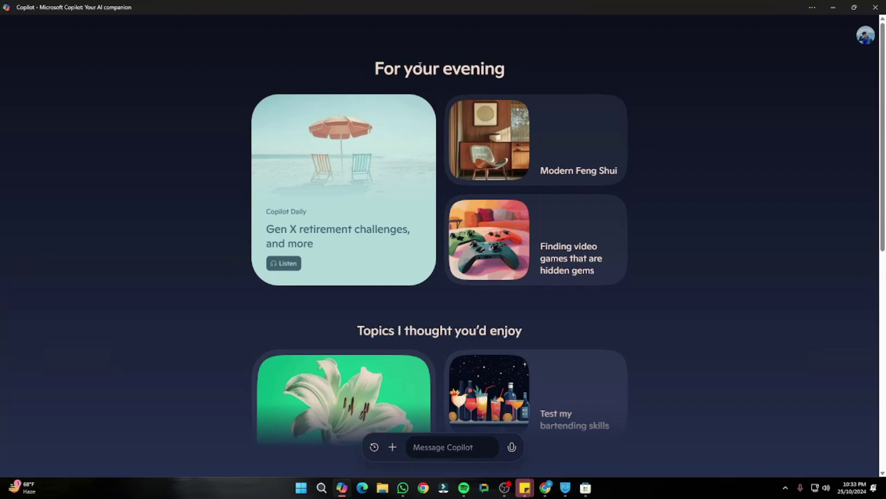
left_click(864, 37)
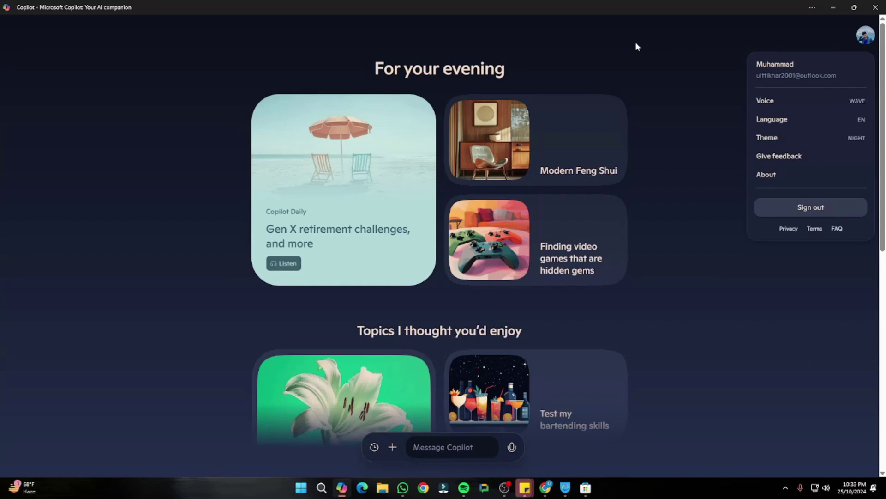
left_click(631, 74)
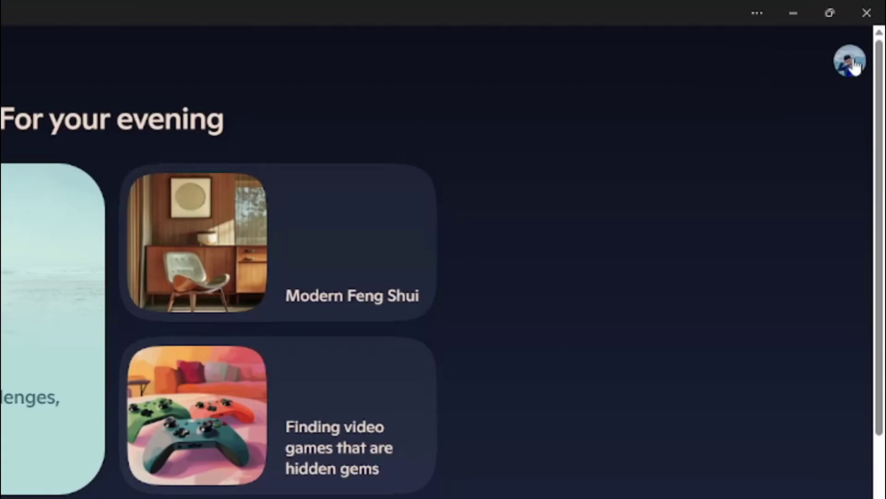
left_click(865, 36)
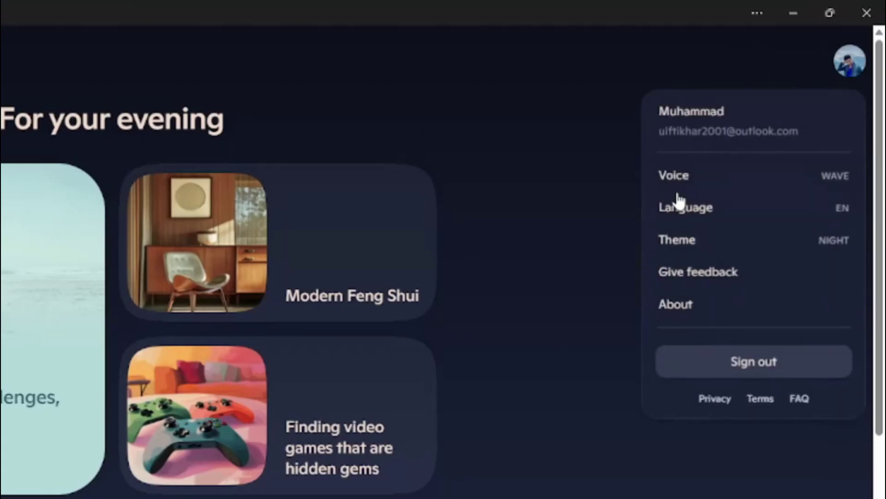
left_click(785, 190)
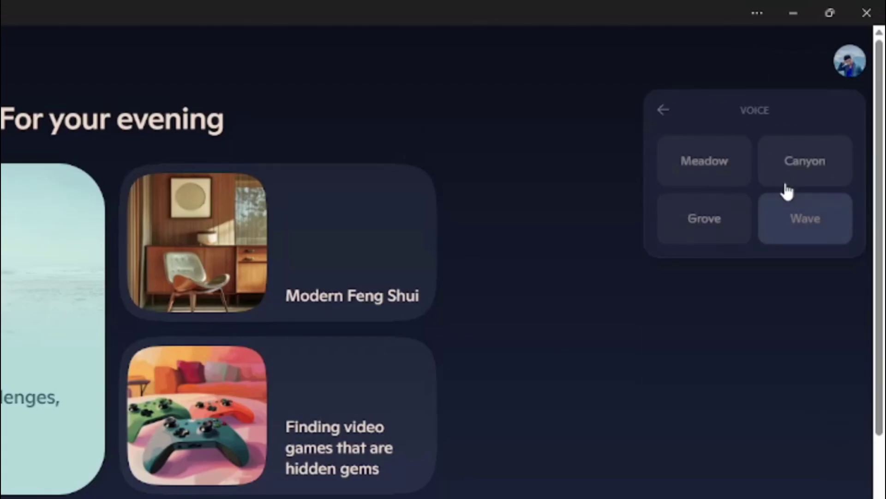
left_click(665, 111)
left_click(716, 203)
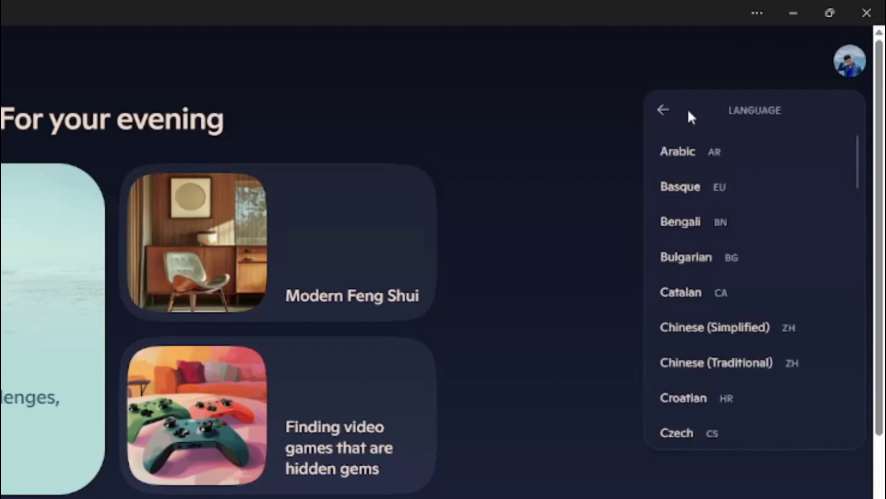
left_click(667, 111)
left_click(739, 238)
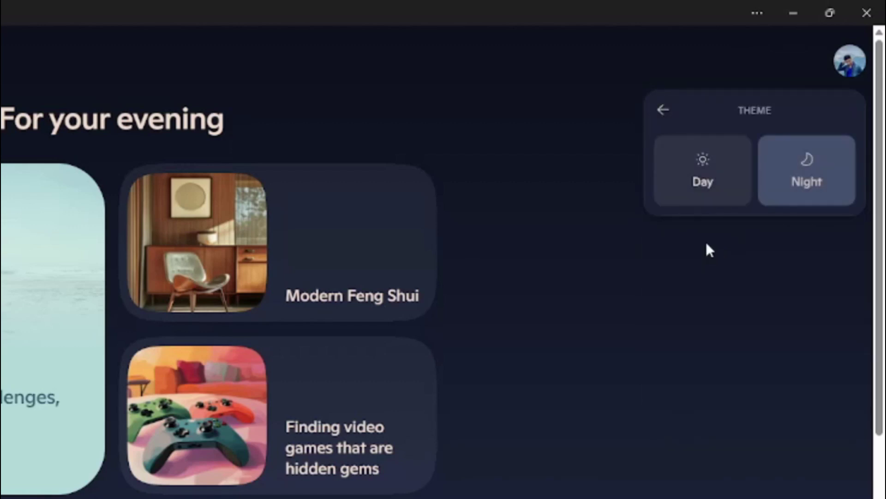
left_click(701, 189)
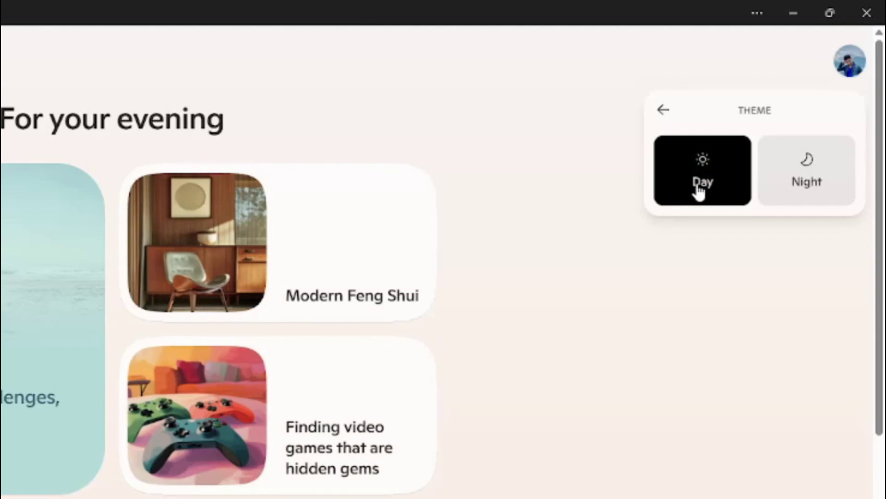
left_click(809, 181)
left_click(666, 111)
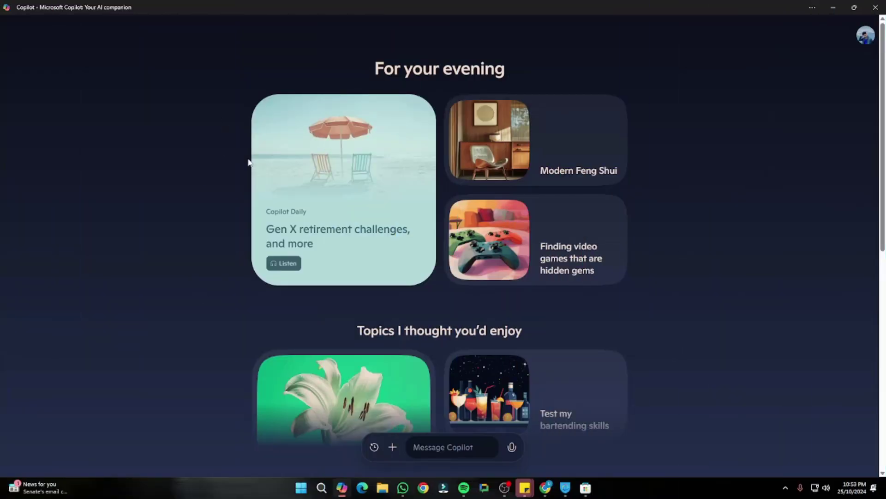
scroll(192, 194, "down", 8)
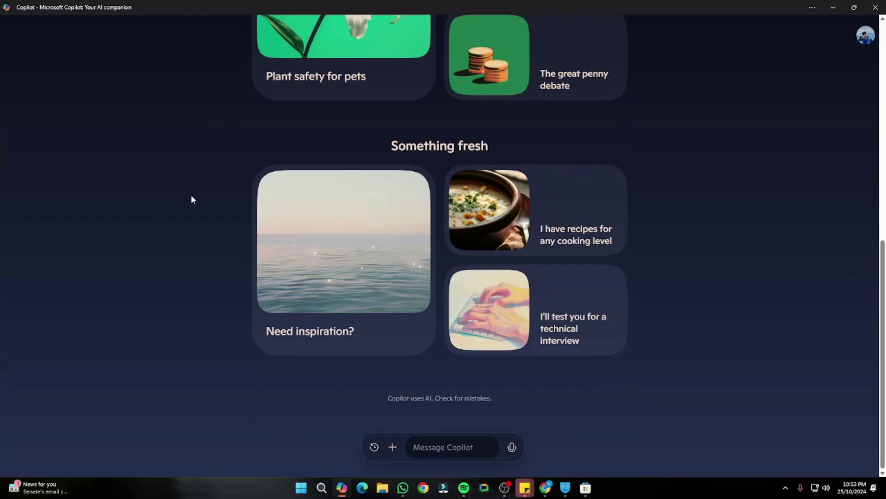
scroll(192, 201, "up", 8)
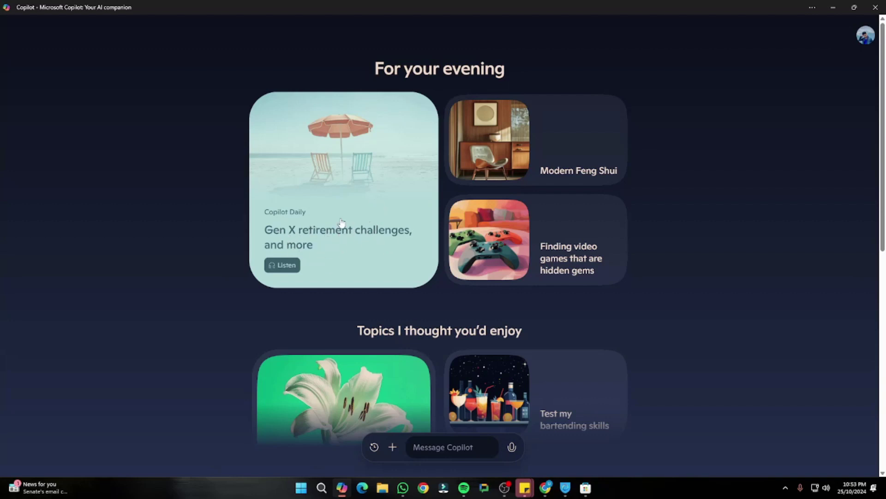
left_click(295, 264)
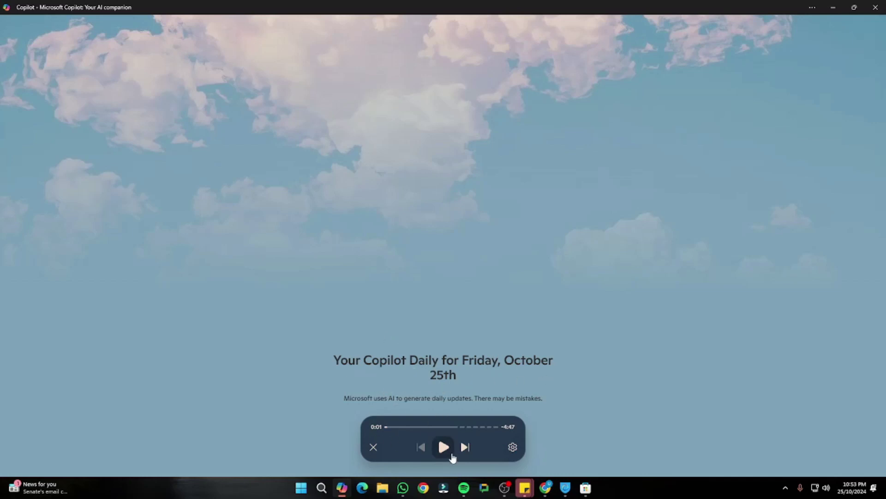
left_click(444, 447)
left_click(444, 447)
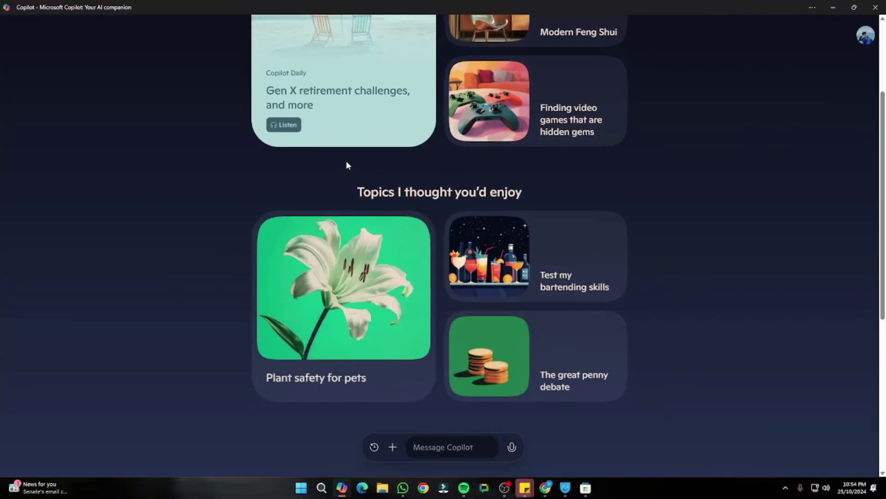
left_click_drag(342, 191, 566, 189)
left_click(520, 189)
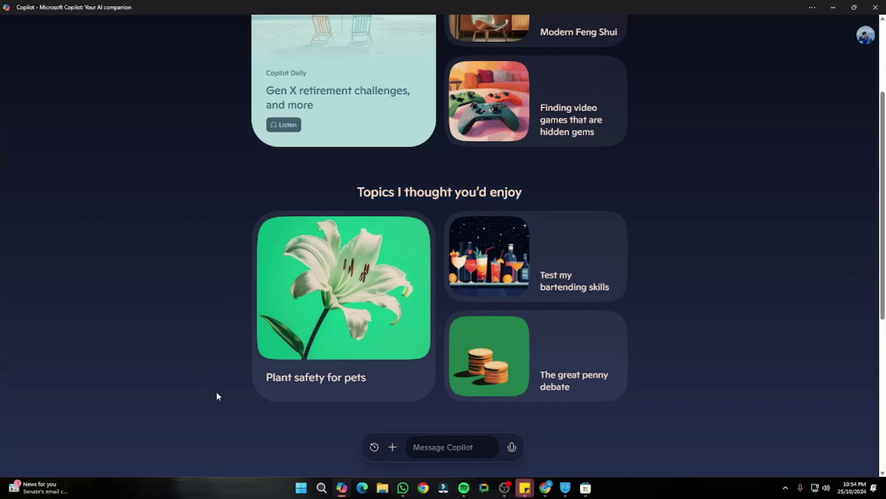
left_click(348, 378)
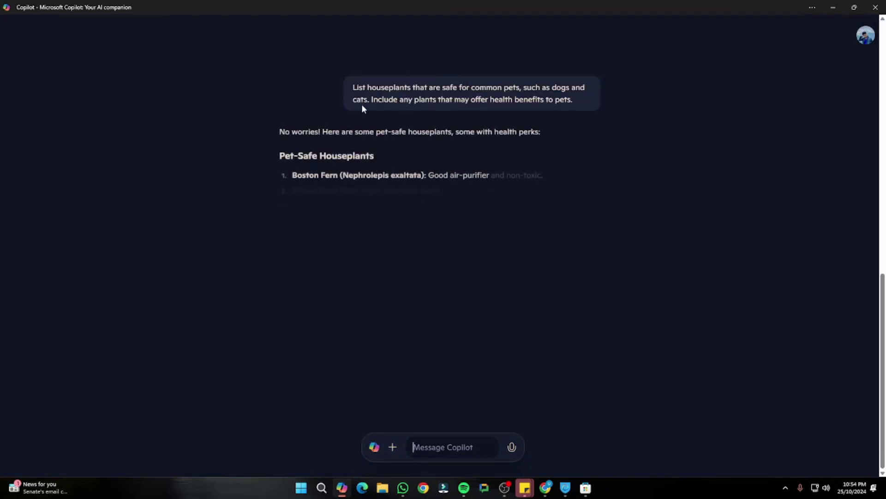
left_click_drag(353, 88, 592, 93)
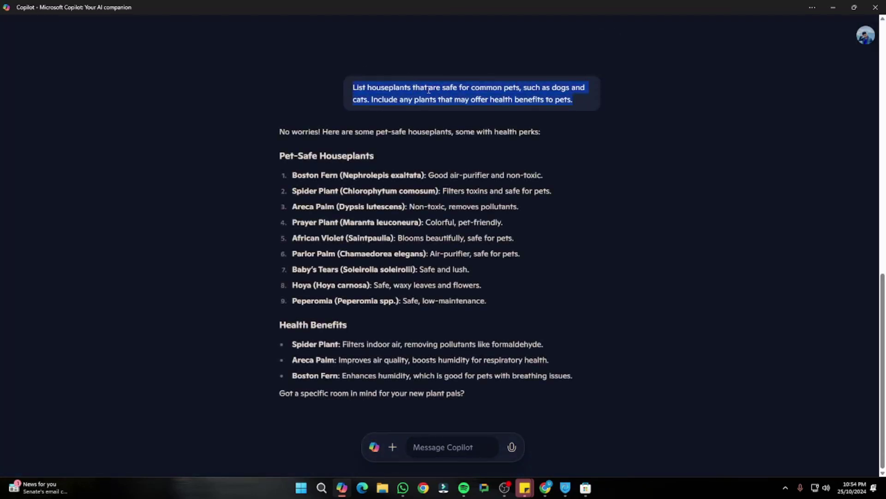
left_click(548, 83)
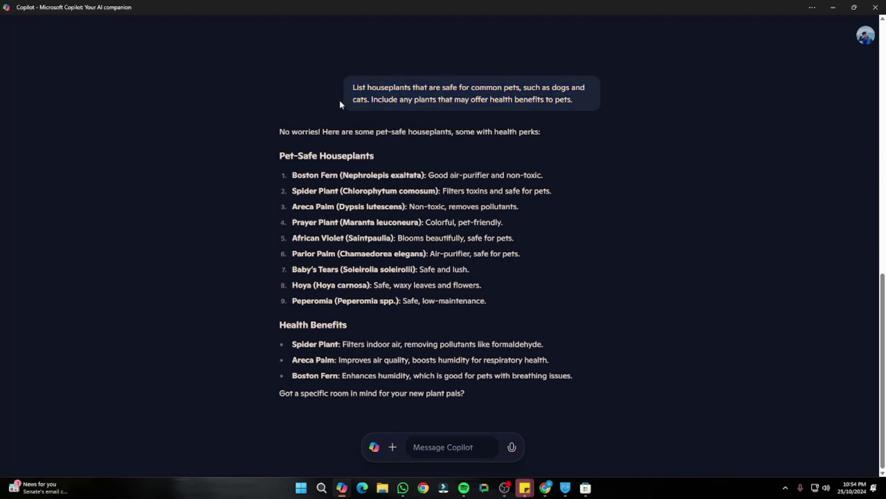
left_click_drag(454, 99, 560, 100)
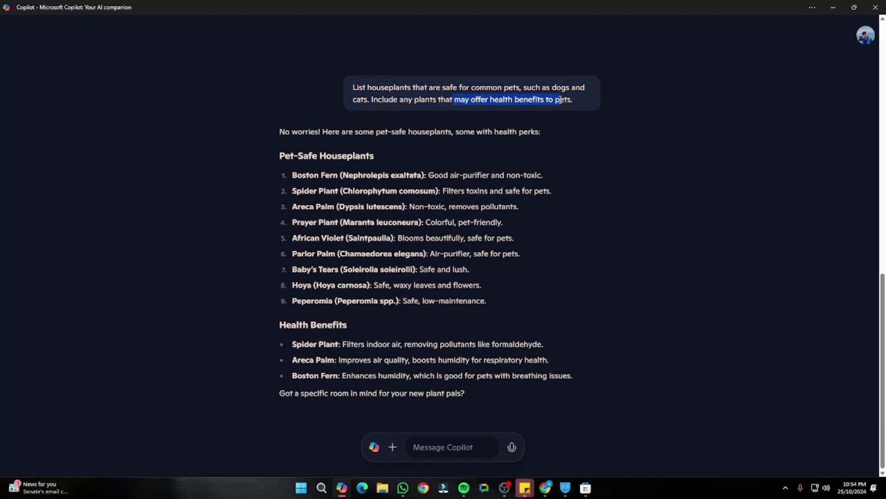
left_click(574, 100)
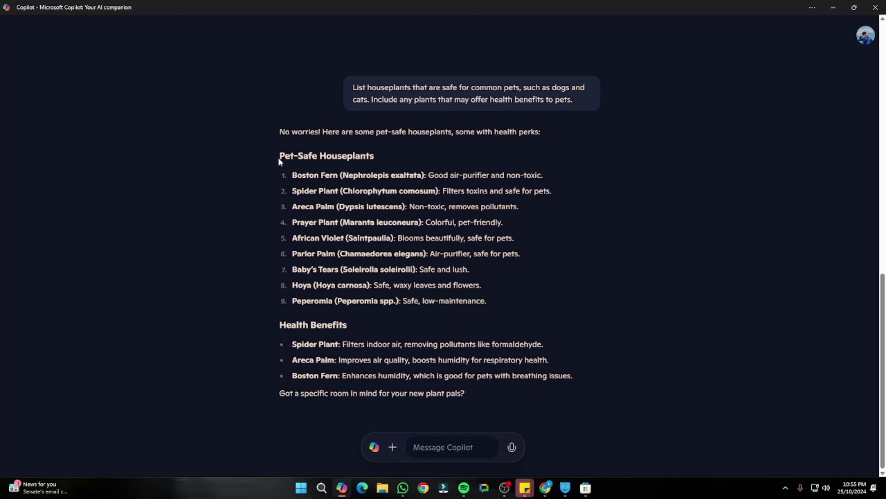
left_click(375, 447)
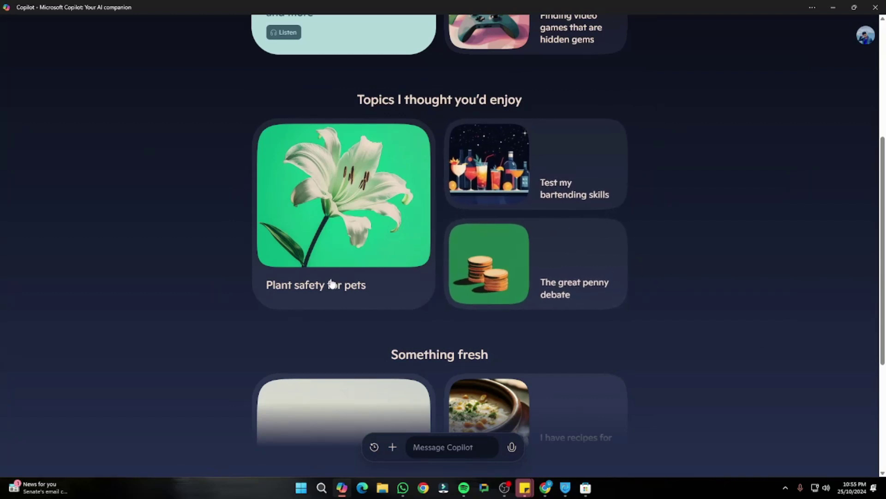
scroll(217, 331, "down", 5)
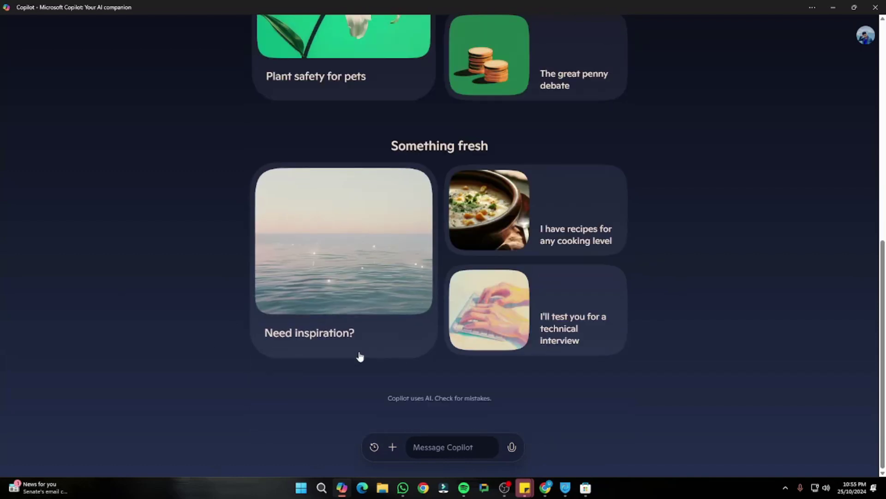
scroll(360, 358, "up", 9)
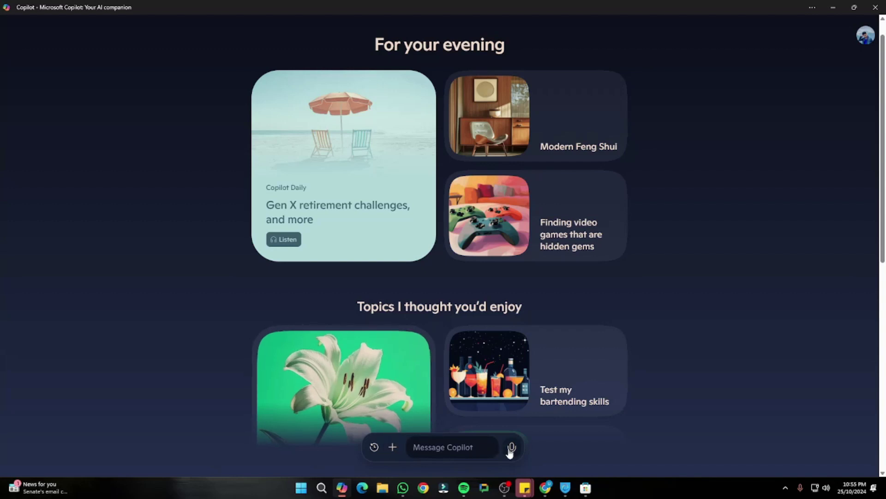
Start a Copilot voice conversation, then unmute and re-mute the microphone
scroll(511, 455, "up", 1)
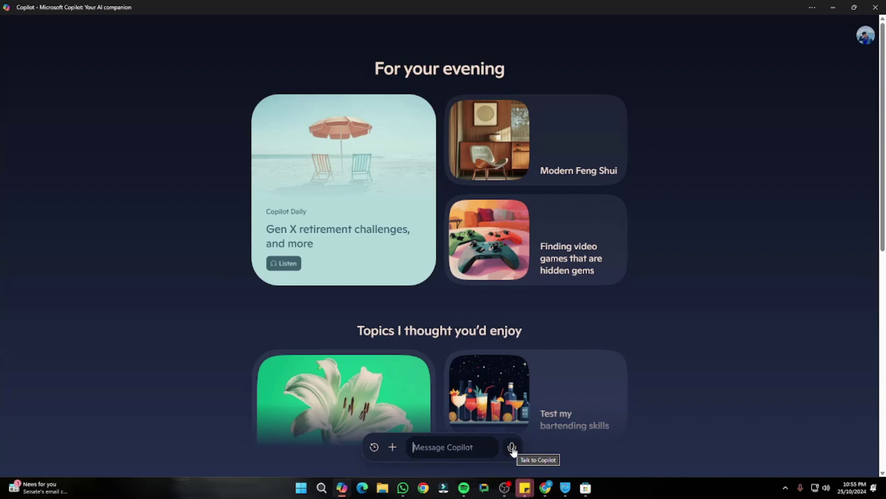
left_click(512, 448)
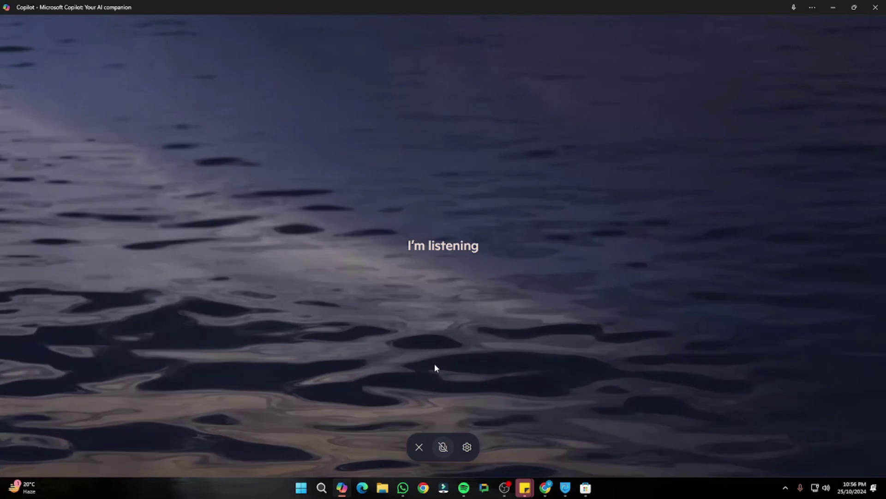
left_click(443, 446)
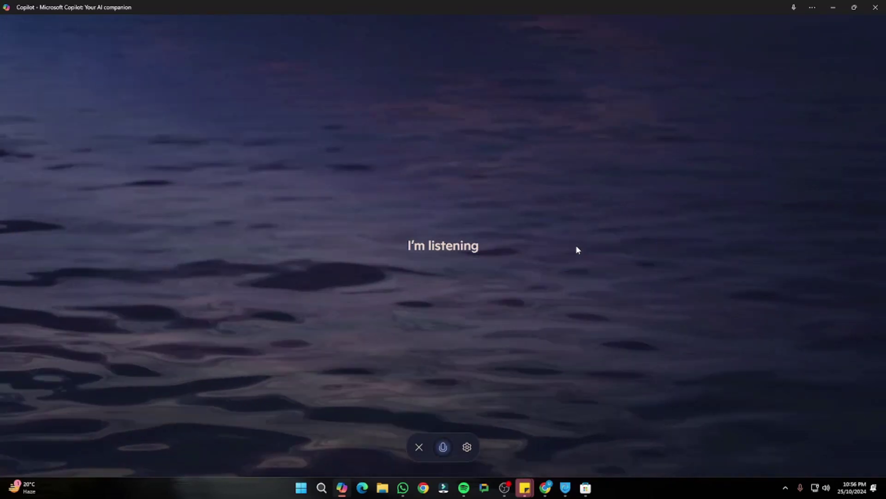
left_click(444, 448)
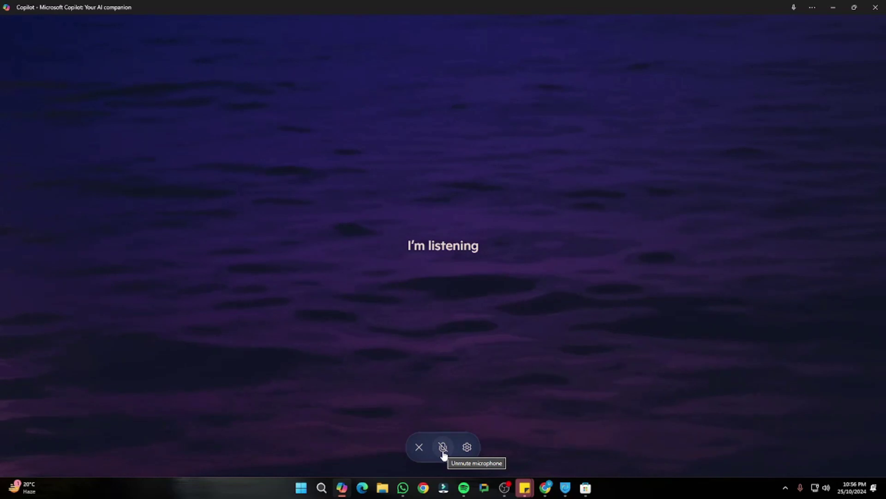
Unmute and mute the microphone twice while speaking, then close voice mode to view the transcript
left_click(444, 447)
left_click(443, 450)
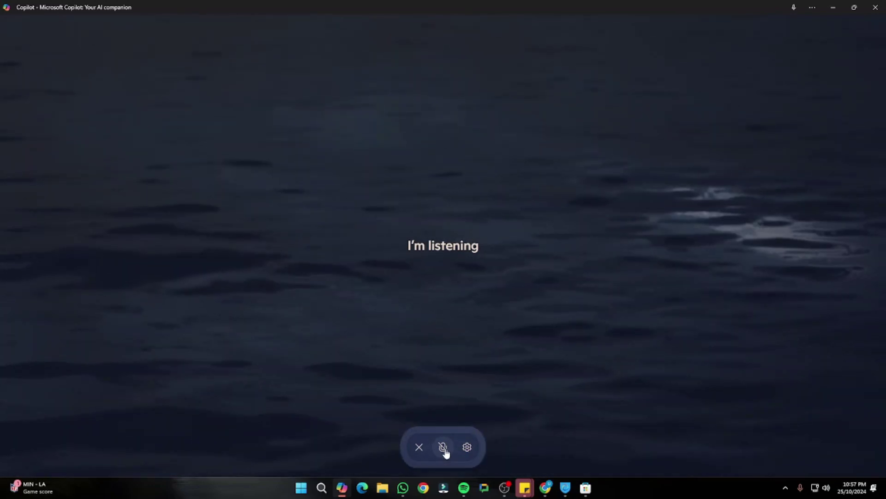
left_click(443, 448)
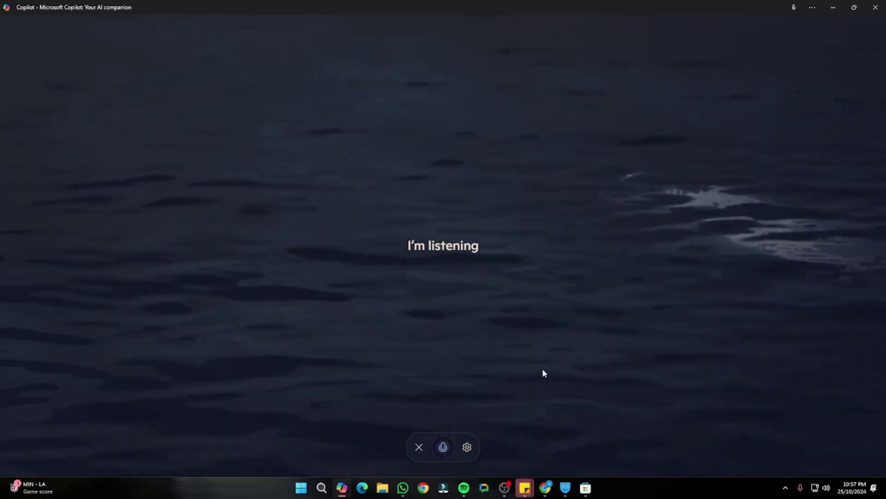
left_click(439, 447)
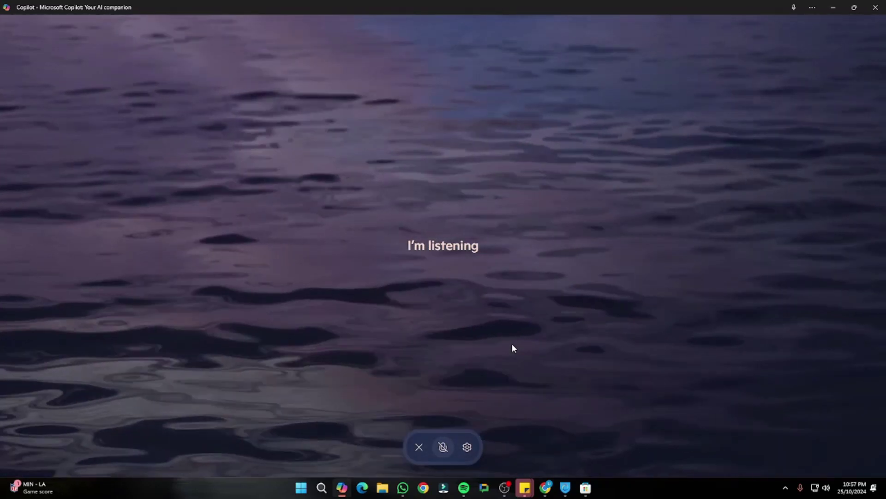
left_click(419, 447)
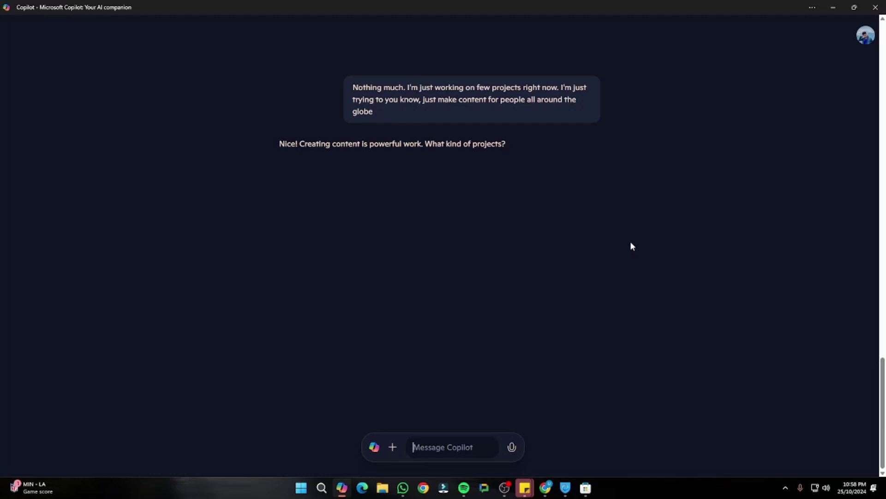
scroll(631, 243, "up", 15)
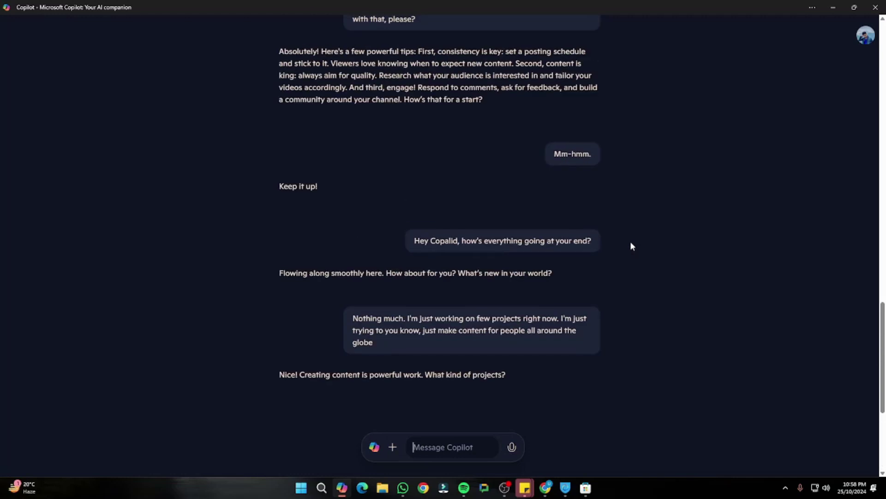
scroll(587, 220, "up", 10)
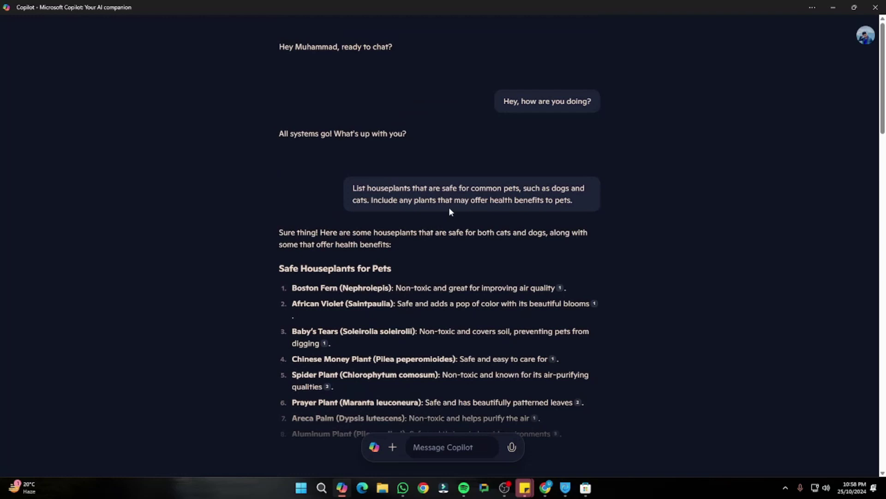
scroll(450, 211, "down", 20)
left_click_drag(352, 178, 451, 211)
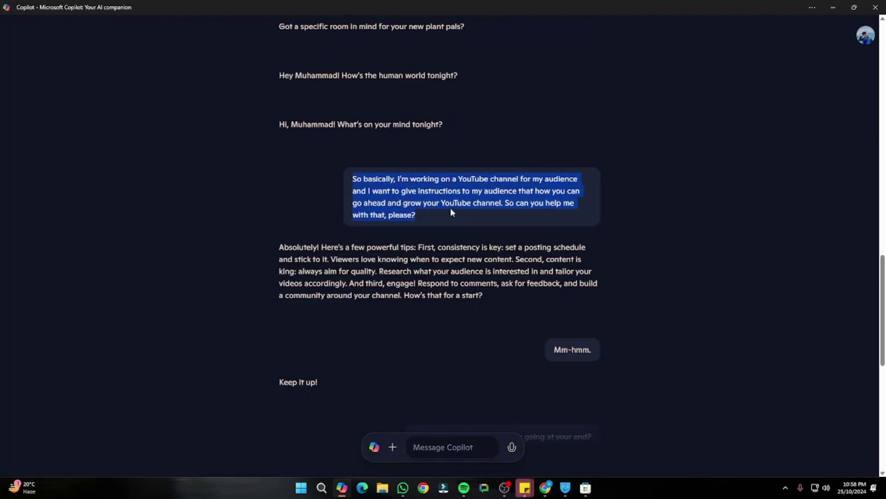
scroll(476, 216, "down", 3)
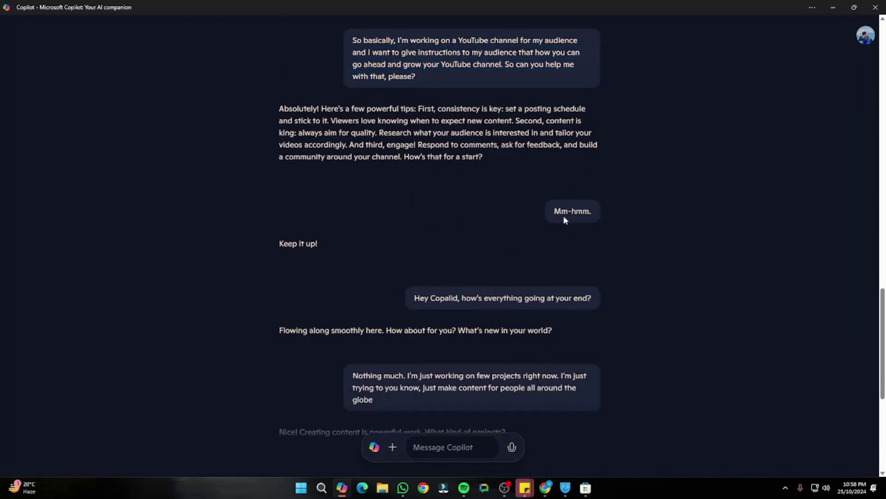
left_click_drag(552, 212, 599, 209)
scroll(435, 187, "down", 3)
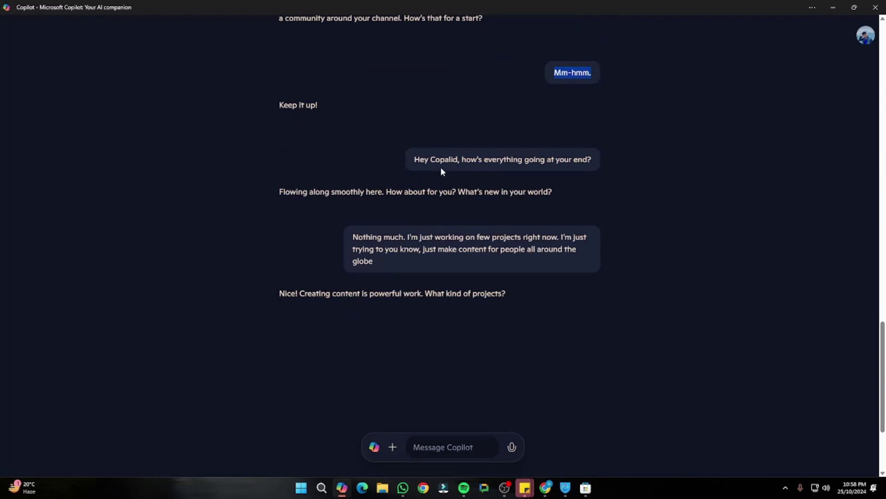
left_click_drag(440, 171, 599, 284)
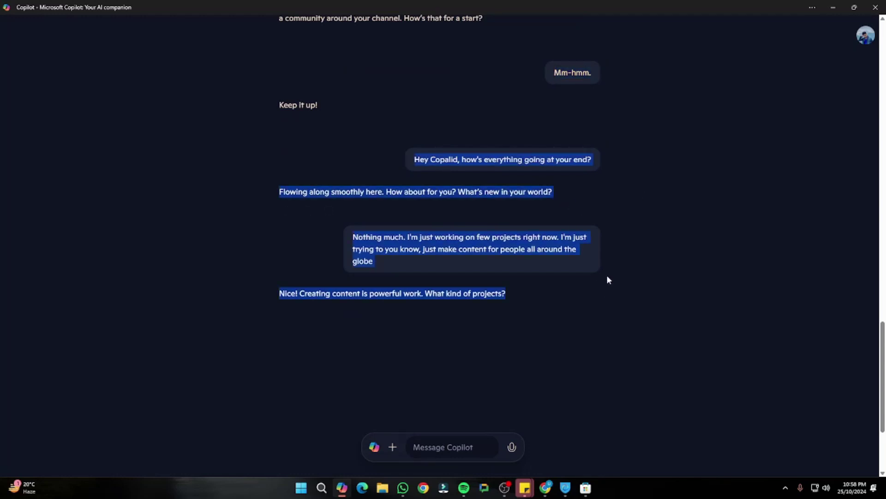
left_click(532, 300)
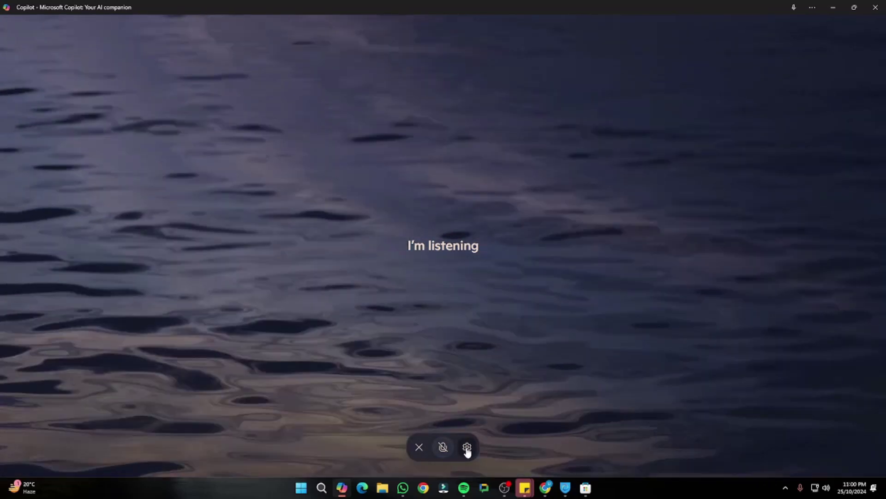
In the voice picker, preview Meadow and Canyon before settling on Grove
left_click(467, 448)
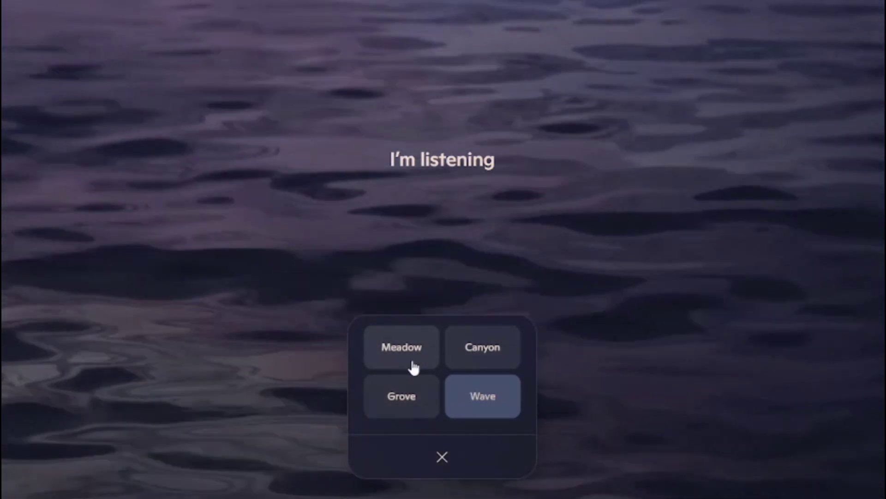
left_click(413, 366)
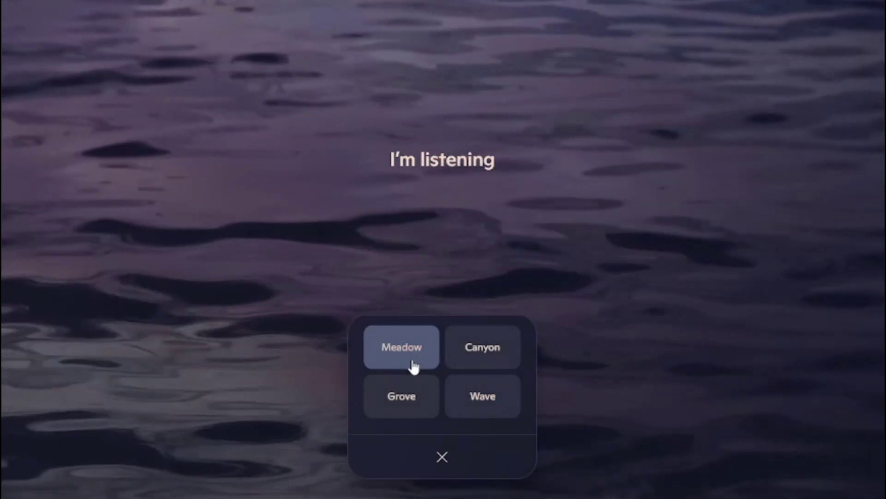
left_click(480, 356)
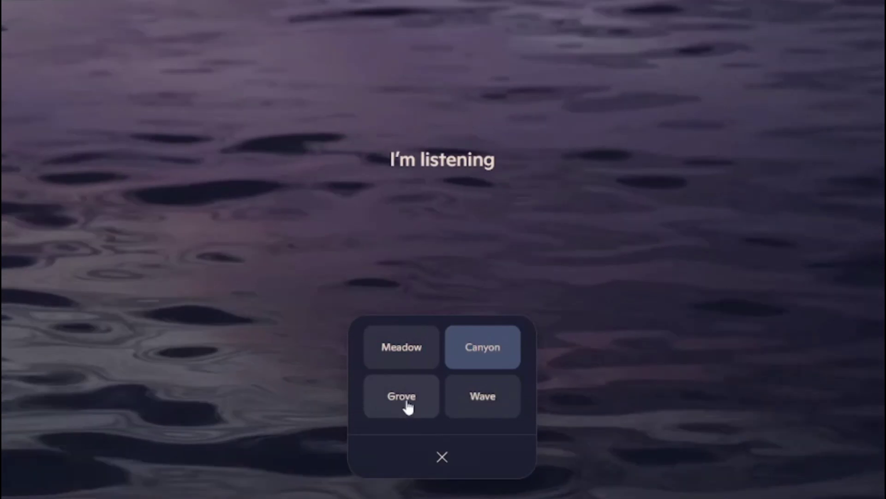
left_click(406, 406)
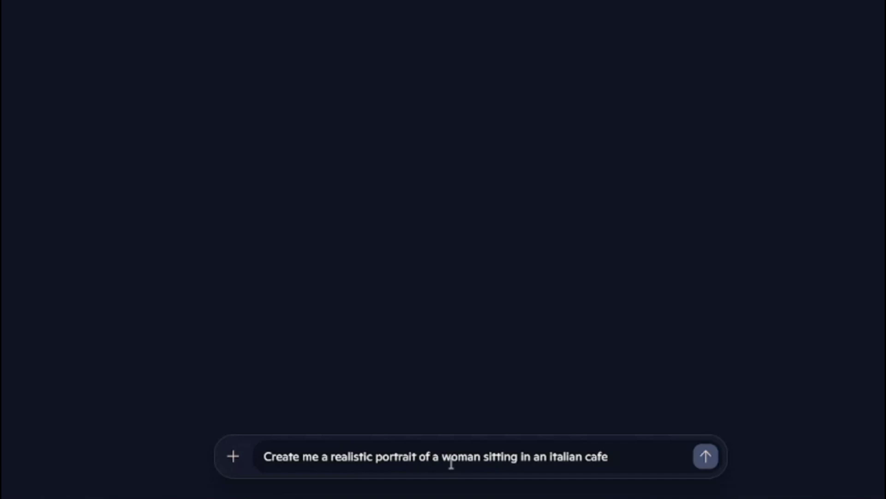
Send the Italian café woman portrait prompt and download the generated image
left_click(705, 457)
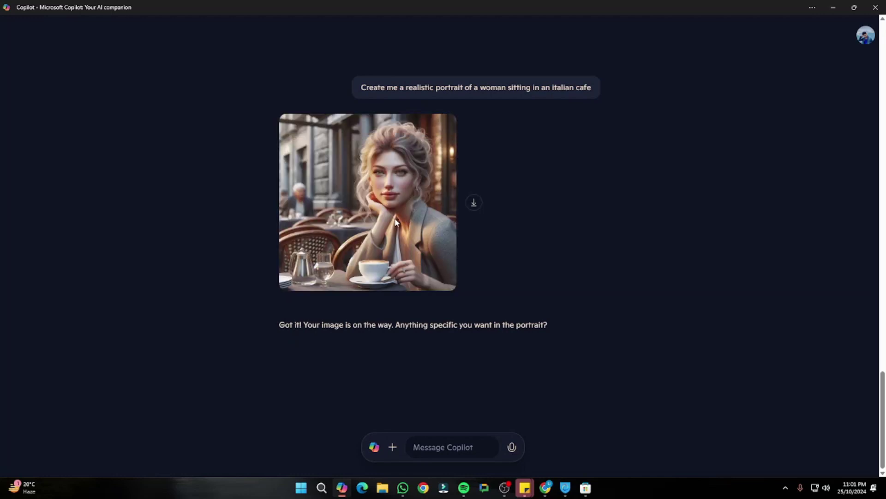
left_click(474, 202)
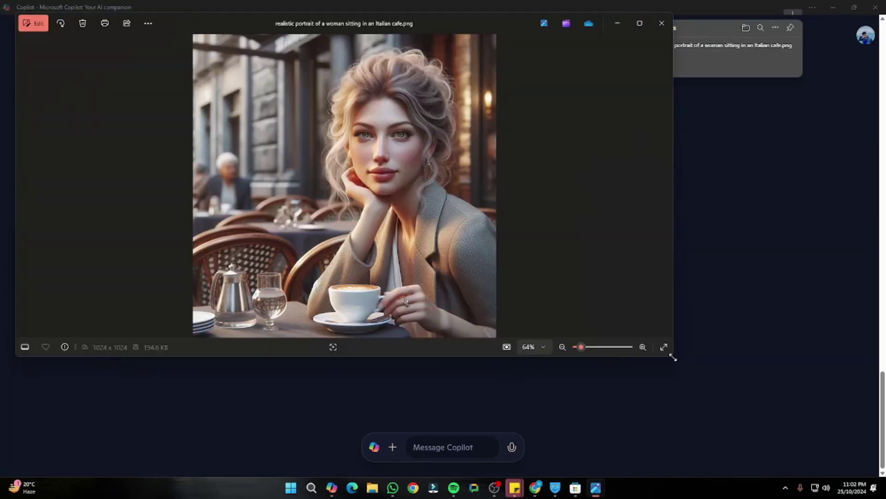
left_click_drag(677, 361, 742, 414)
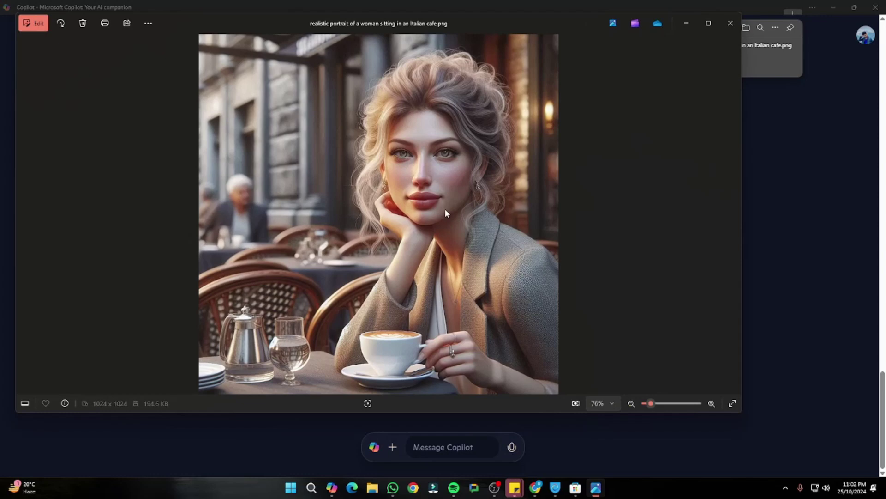
scroll(445, 210, "up", 4)
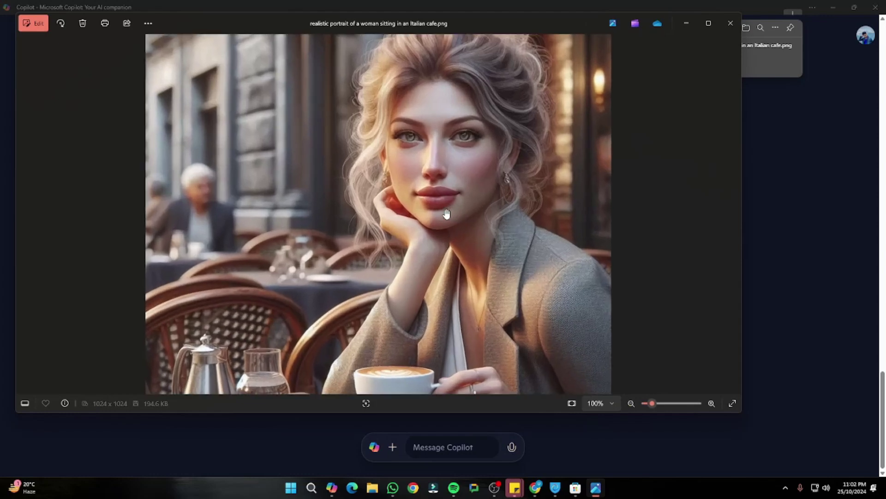
scroll(447, 211, "down", 4)
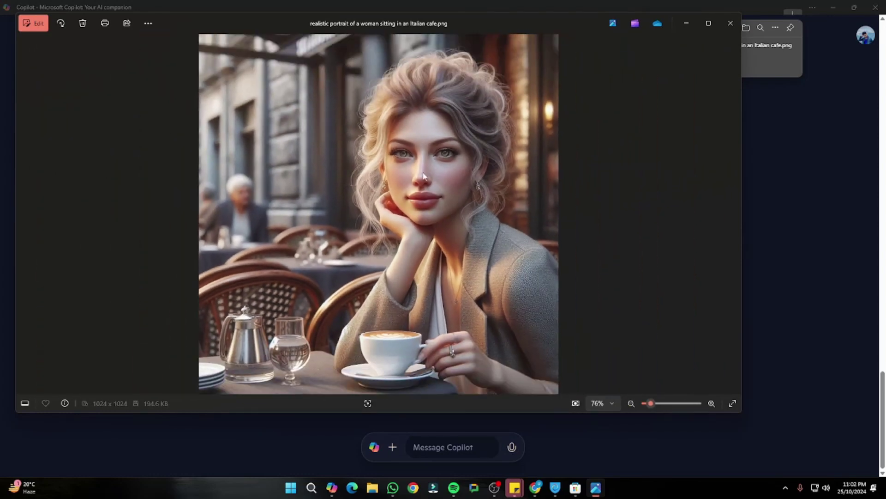
left_click(729, 25)
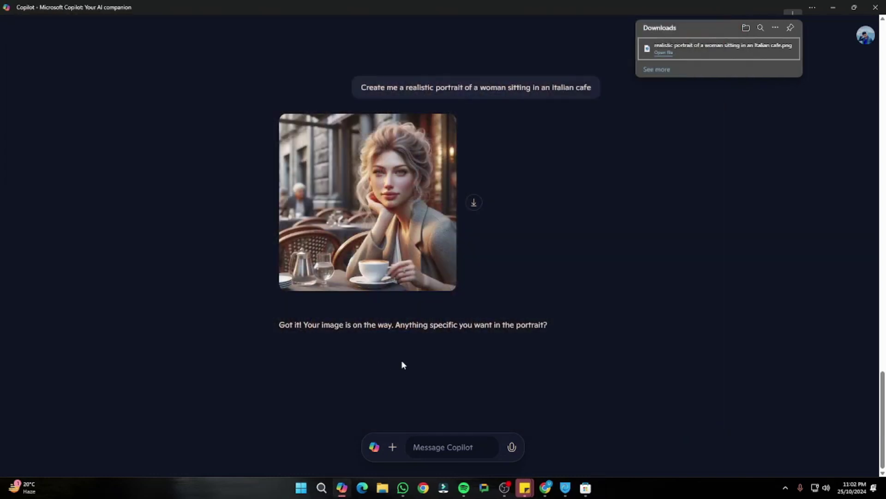
Send the cartoon Harry Potter prompt, download the image and open 'cartoon image of Harry Potter.png'
left_click(462, 446)
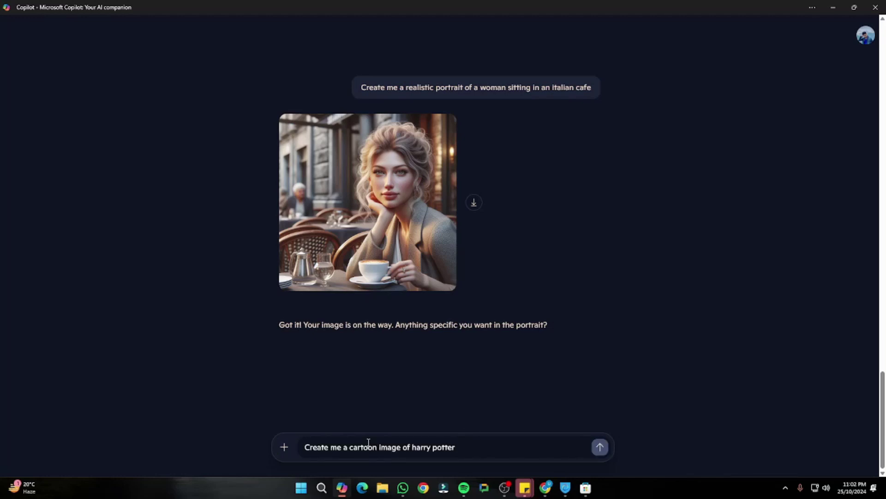
left_click(596, 452)
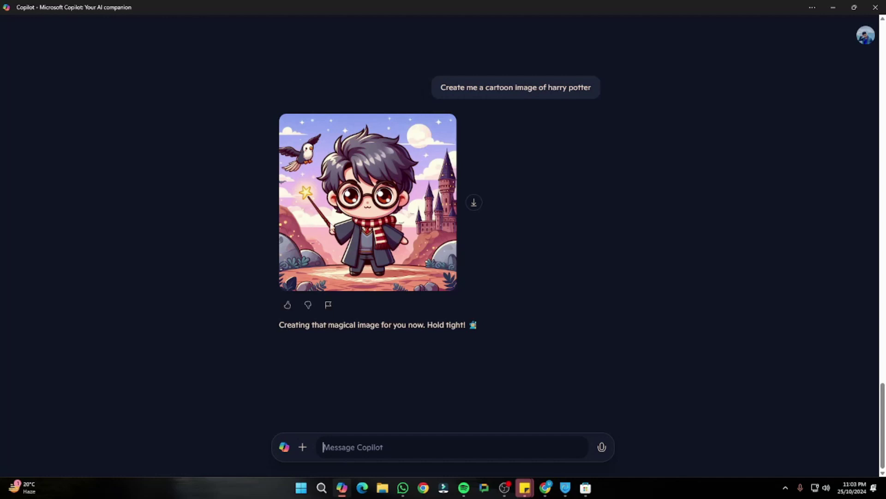
left_click(473, 202)
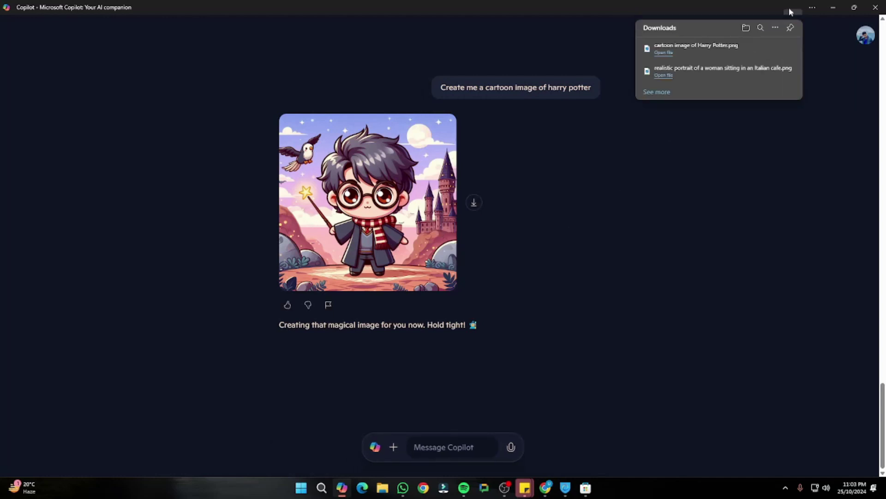
left_click(707, 46)
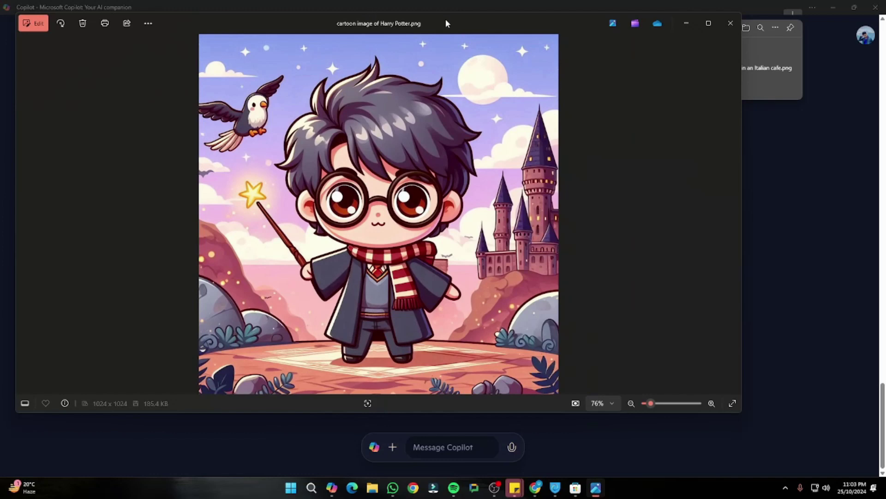
Move the Photos window aside and close the Harry Potter image viewer
left_click_drag(446, 18, 484, 56)
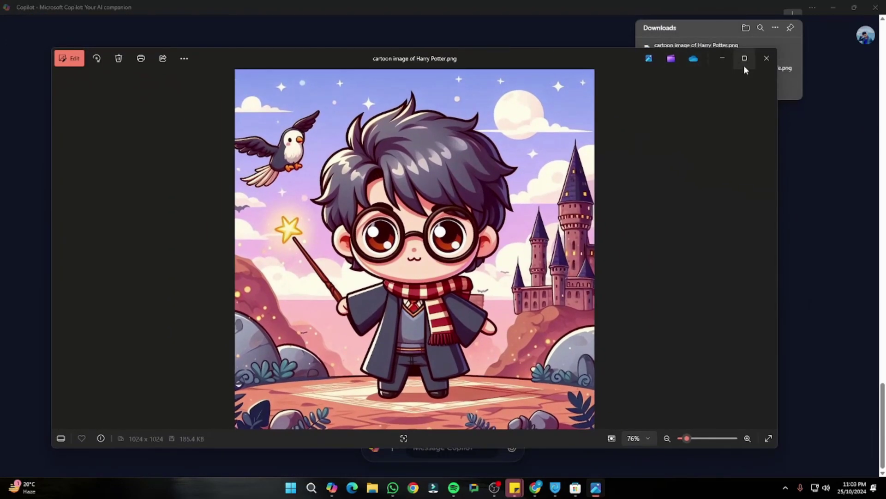
left_click(768, 59)
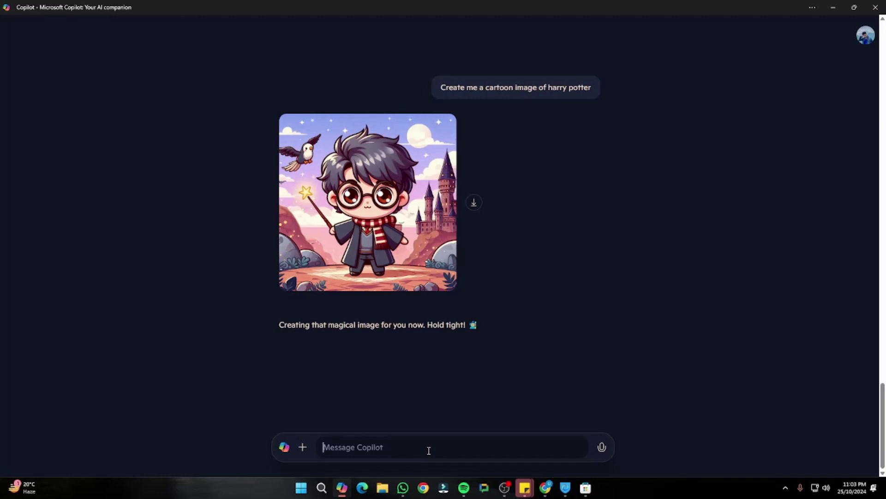
Paste and send the prompt 'Create me a project proposal of Making Money with AI'
type("Create me a project proposal of Making Money with AI")
left_click_drag(341, 447, 508, 447)
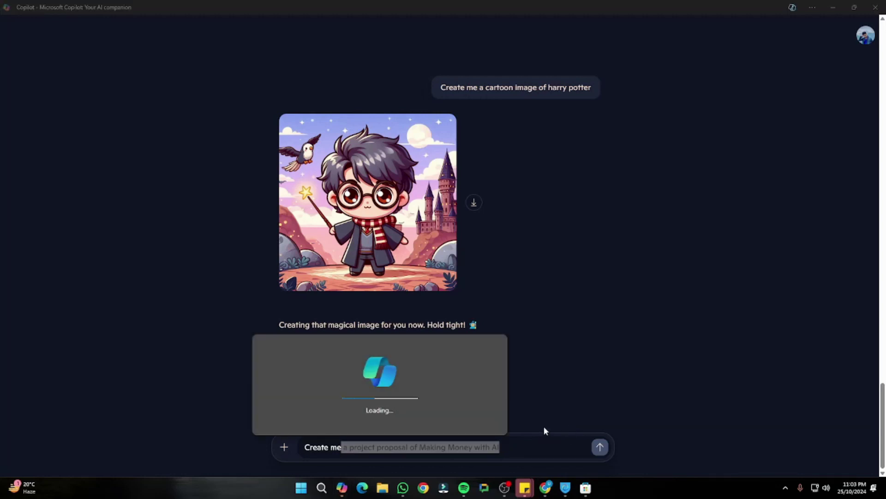
left_click(599, 447)
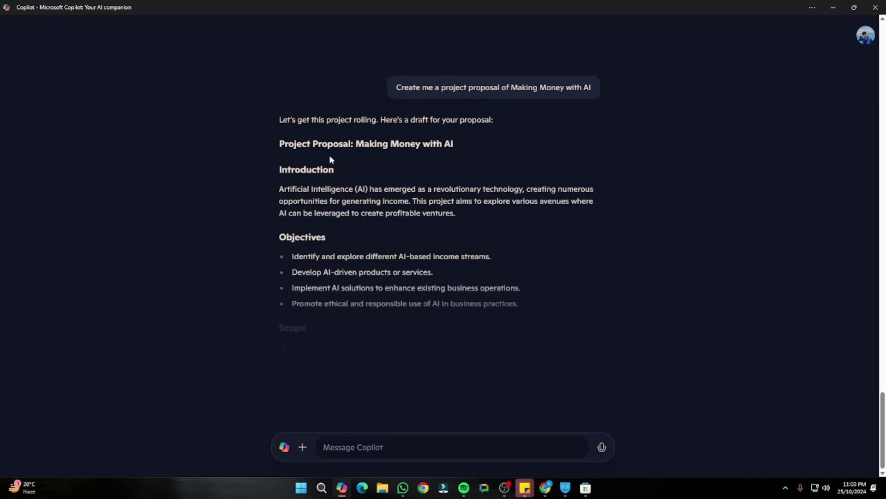
Read through the draft proposal's introduction, objectives, scope, timeline and $50,000 budget
left_click_drag(273, 170, 310, 217)
left_click(295, 273)
left_click_drag(279, 120, 276, 331)
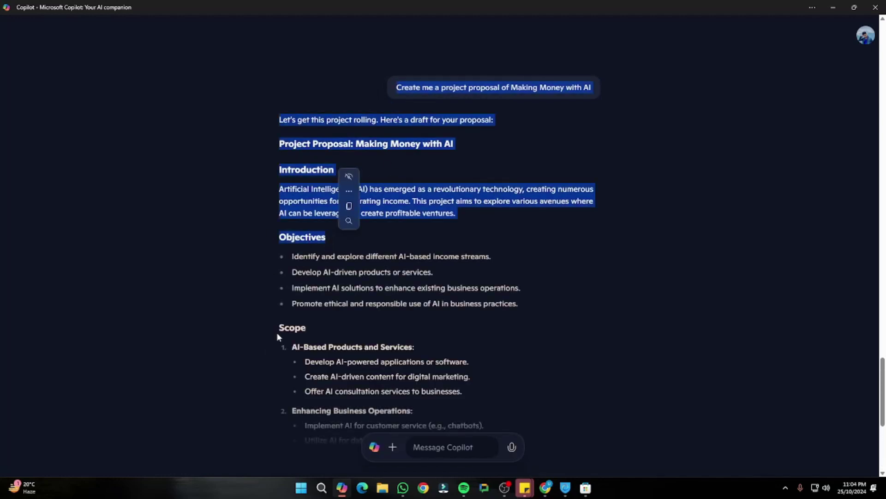
left_click(306, 326)
scroll(305, 327, "down", 7)
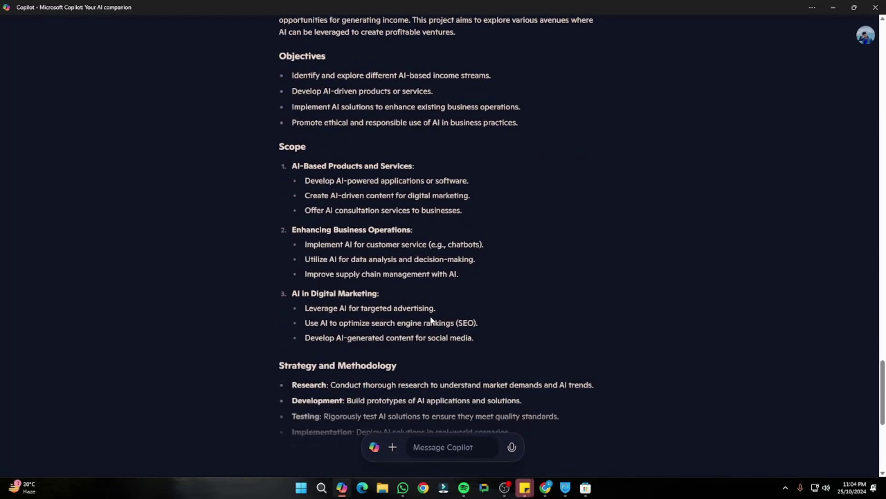
scroll(425, 270, "down", 3)
scroll(402, 272, "up", 9)
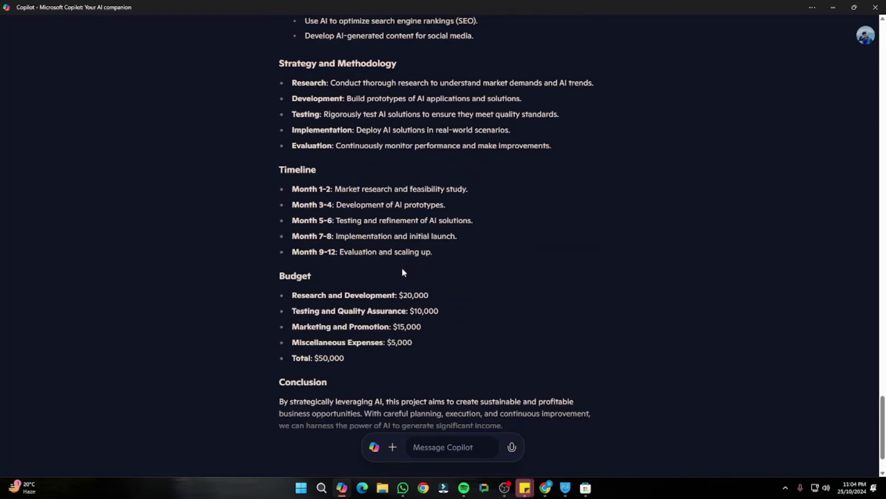
scroll(409, 185, "up", 1)
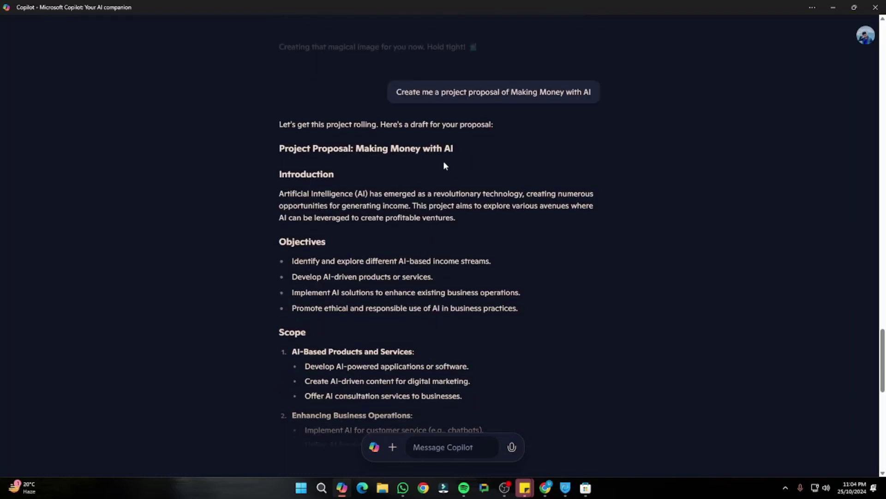
scroll(462, 157, "up", 5)
scroll(475, 153, "down", 5)
Write the follow-up 'Create me an image based on that description' in the message box
left_click_drag(421, 93, 601, 92)
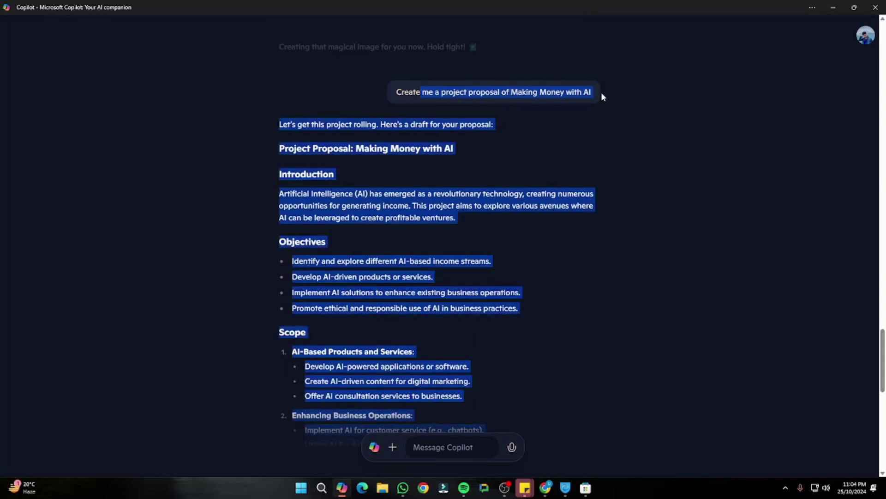
left_click(539, 150)
left_click(448, 443)
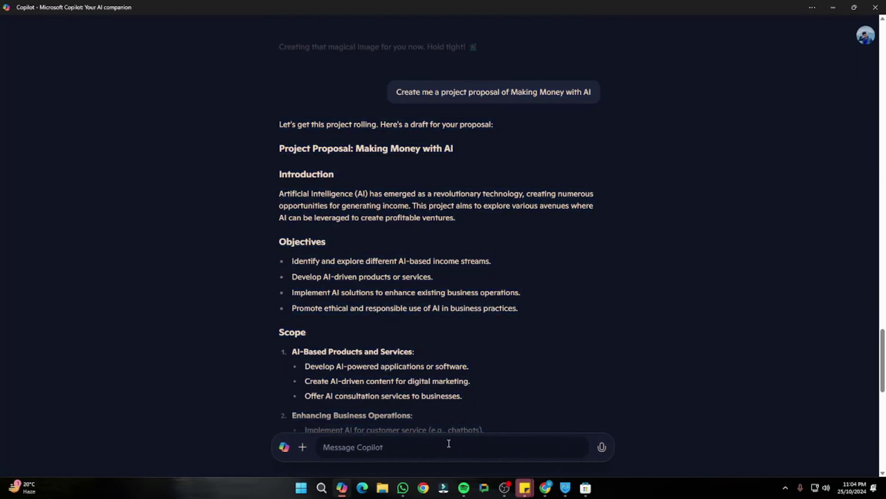
type("Create me")
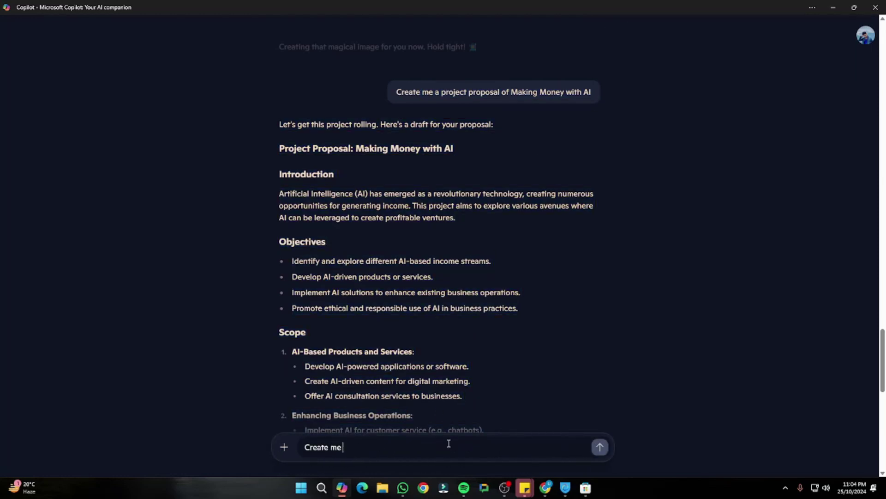
type(" an image based on that description")
Send the image request, then download and open 'Making Money with AI.png' in Photos
key("Return")
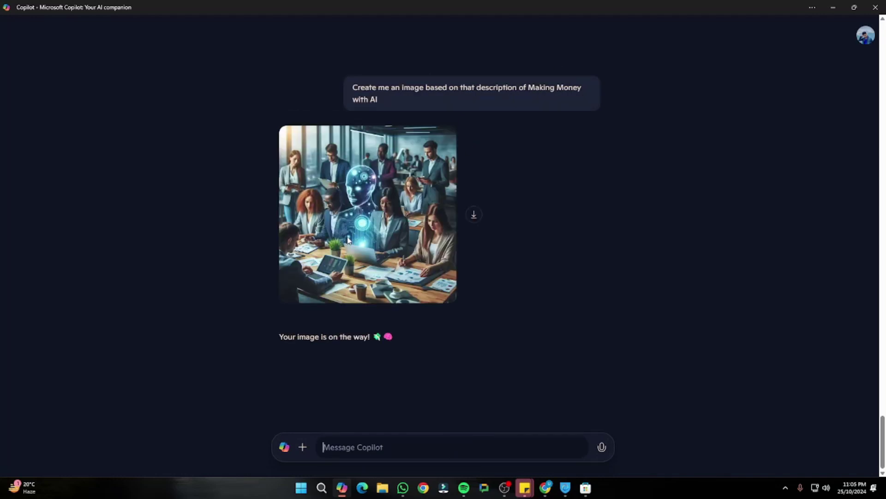
left_click(473, 215)
left_click(693, 56)
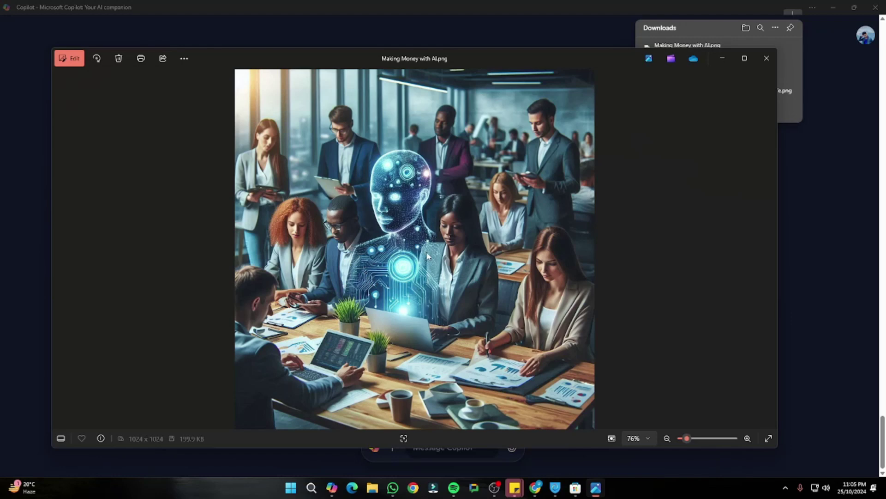
Zoom into the downloaded Making Money with AI image in Photos
scroll(444, 244, "up", 2)
Close Photos and ask Copilot for Python code to factorize a number
left_click(767, 58)
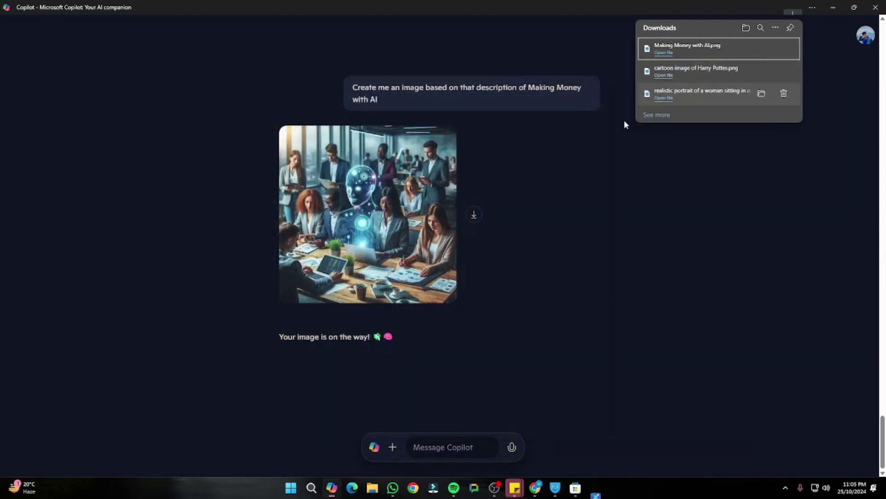
scroll(418, 286, "up", 3)
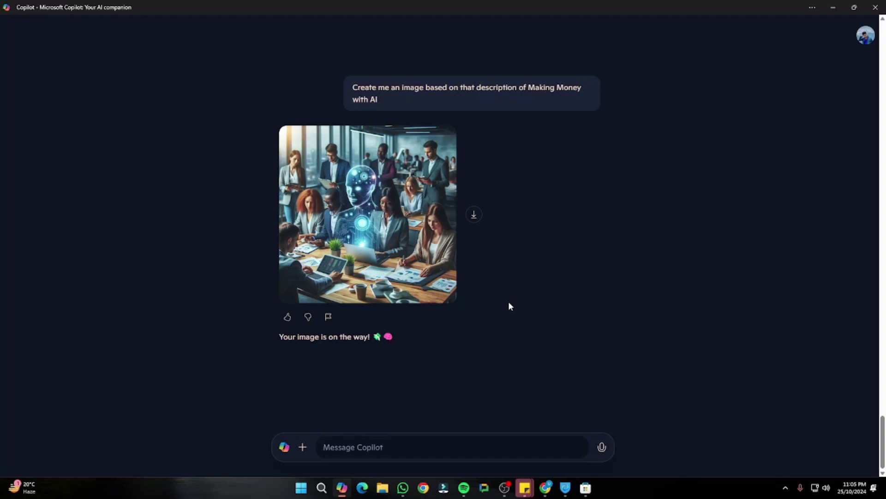
type("Genera")
key("BackSpace")
key("BackSpace")
type("erate me a python code for fatc")
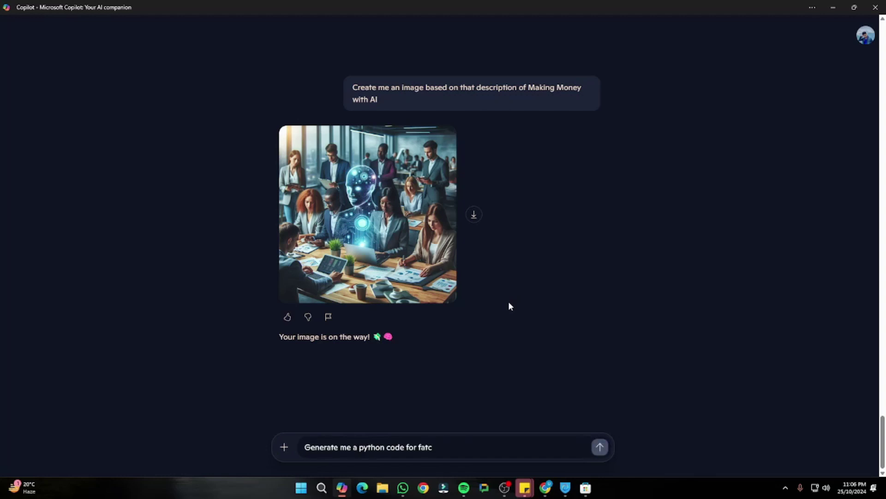
type("torization of a number")
key("Return")
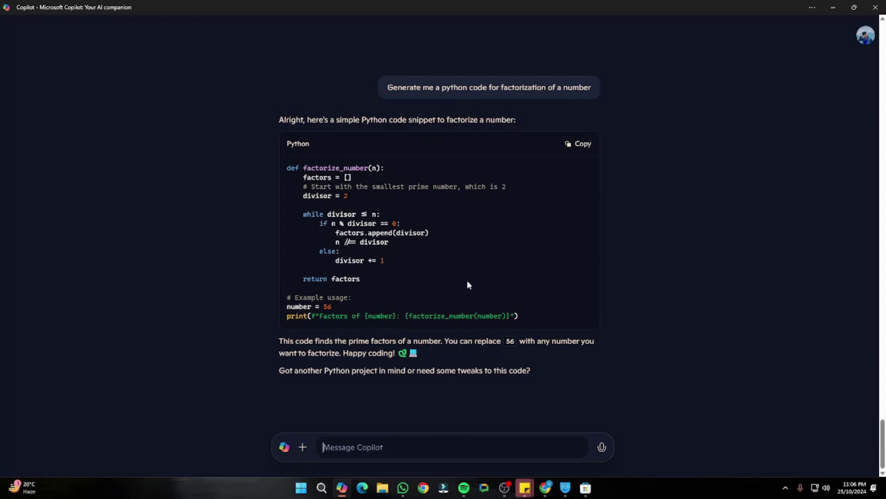
Select and review the returned factorize_number code, which uses 56 as the example
left_click_drag(528, 317, 386, 271)
left_click_drag(286, 168, 518, 318)
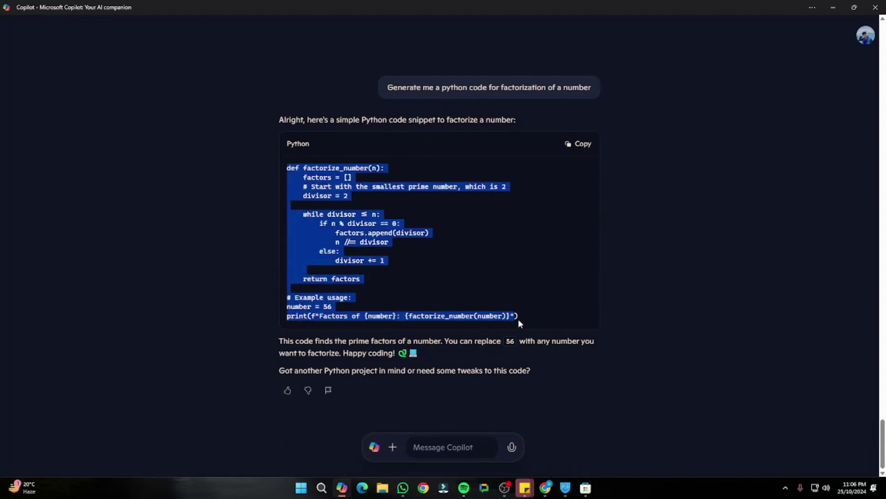
left_click(504, 265)
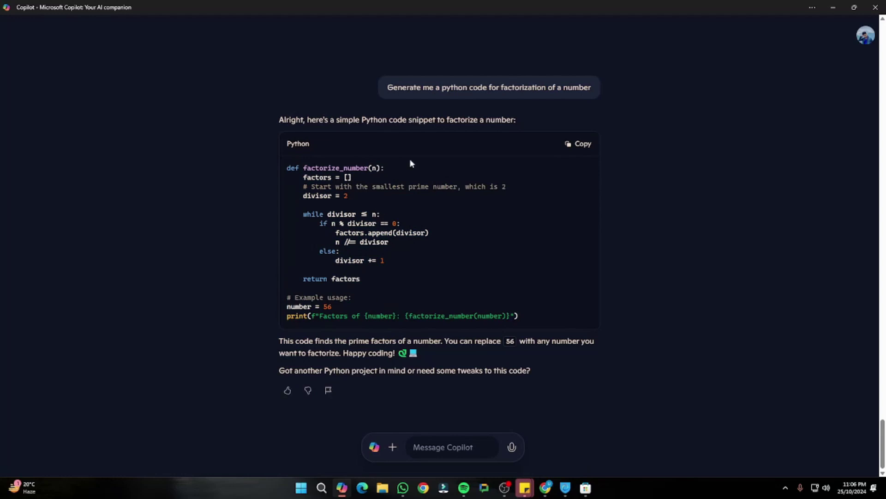
left_click(429, 444)
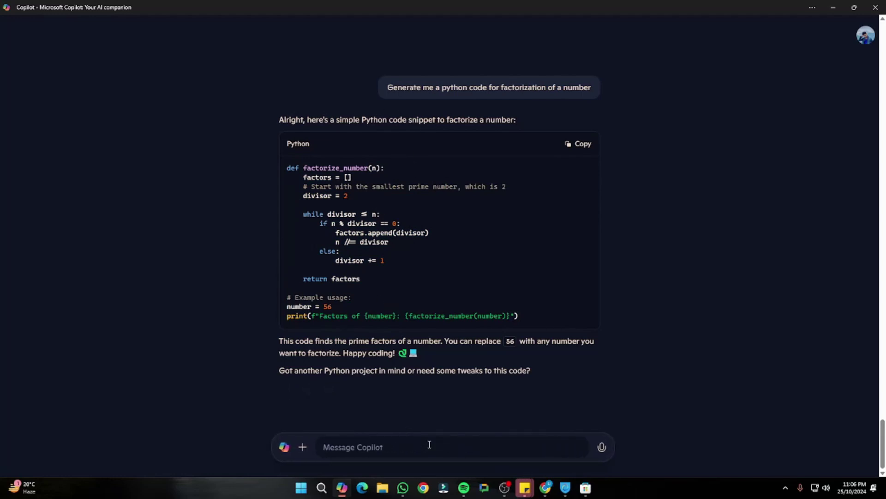
Request a complete Python snake game from Copilot and check the reply's options menu
type("G")
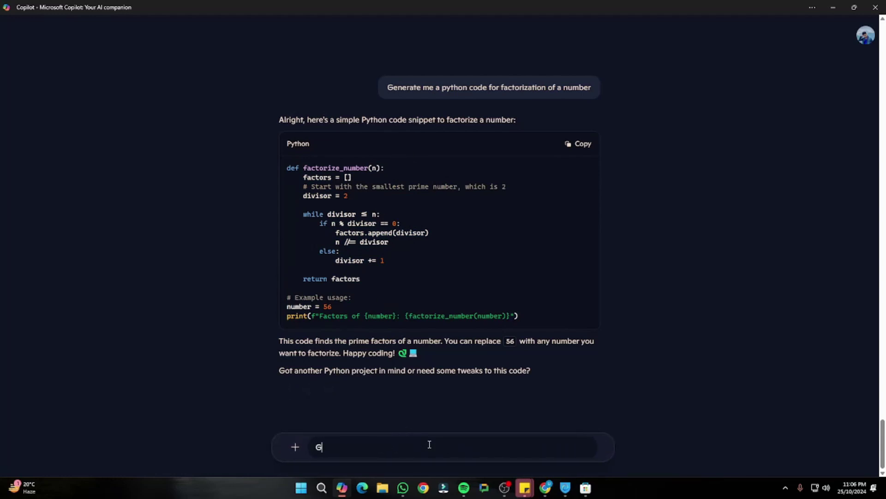
type("enerate me a ")
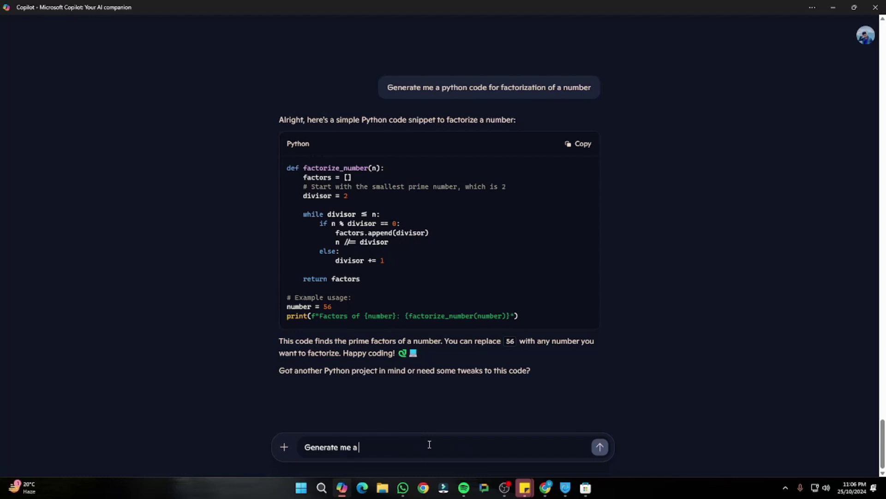
type("complete python code for")
key("Return")
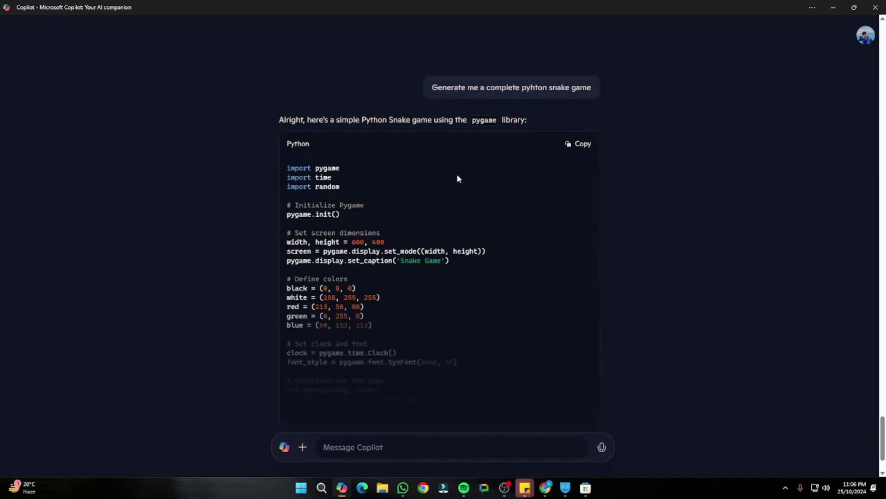
right_click(432, 268)
right_click(422, 202)
left_click(349, 217)
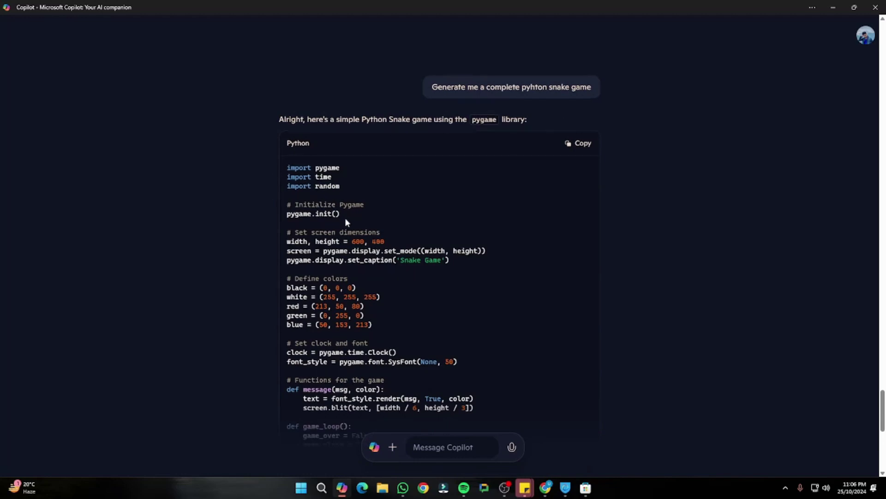
Scroll through the pygame Snake game code and its install instructions
scroll(346, 214, "down", 10)
scroll(364, 210, "down", 2)
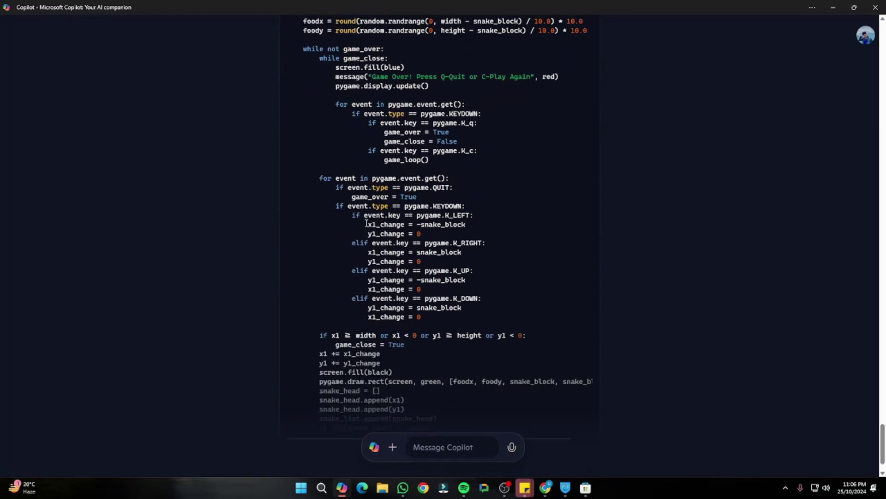
scroll(382, 152, "up", 12)
left_click_drag(382, 152, 449, 152)
left_click(373, 224)
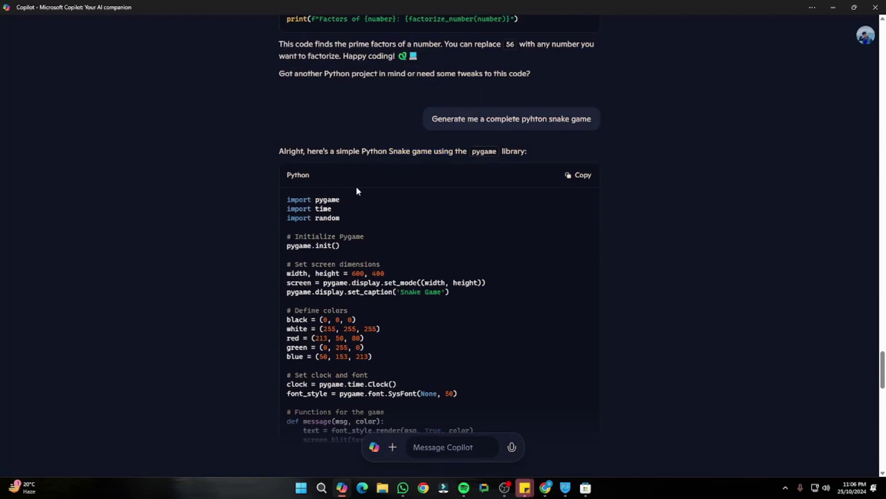
scroll(346, 224, "down", 20)
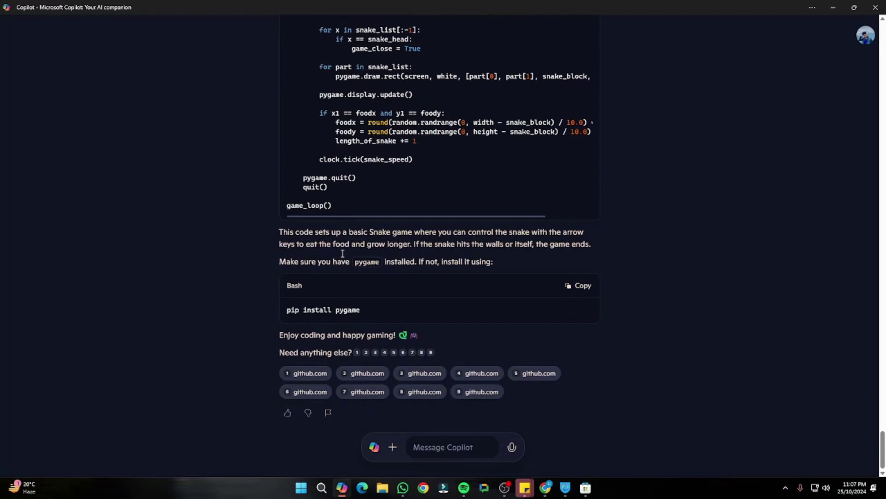
scroll(397, 288, "up", 8)
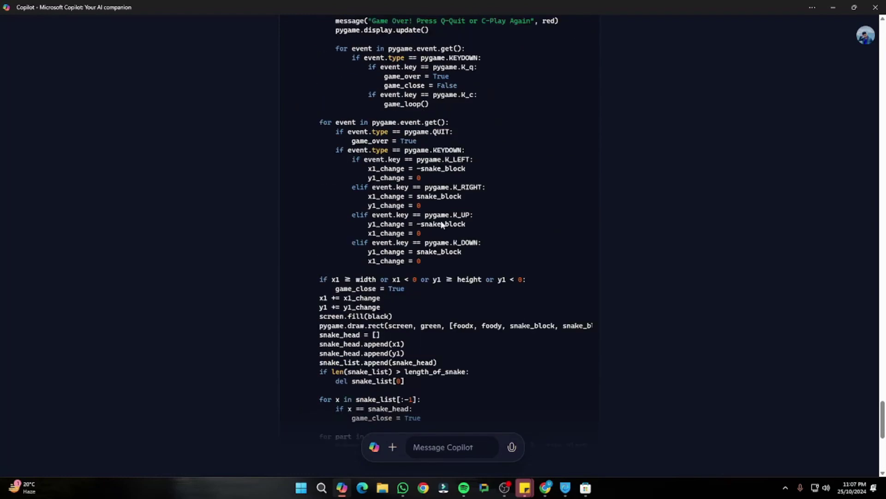
scroll(418, 222, "up", 15)
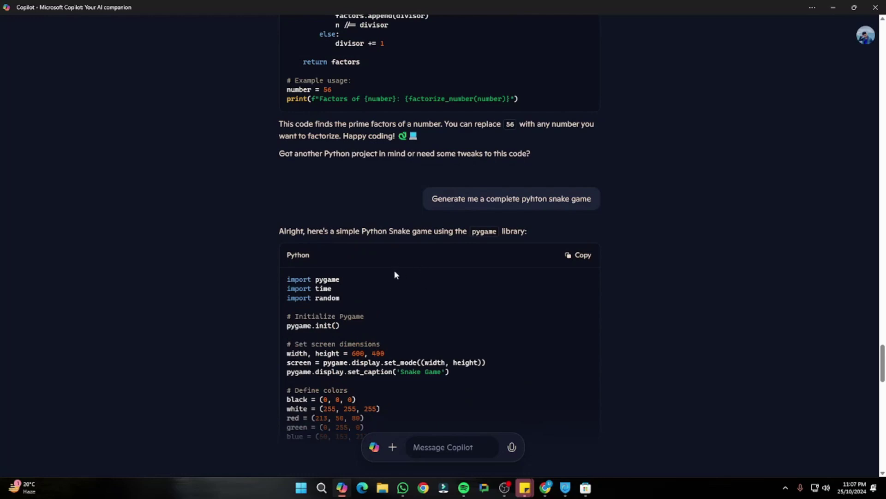
scroll(455, 273, "down", 20)
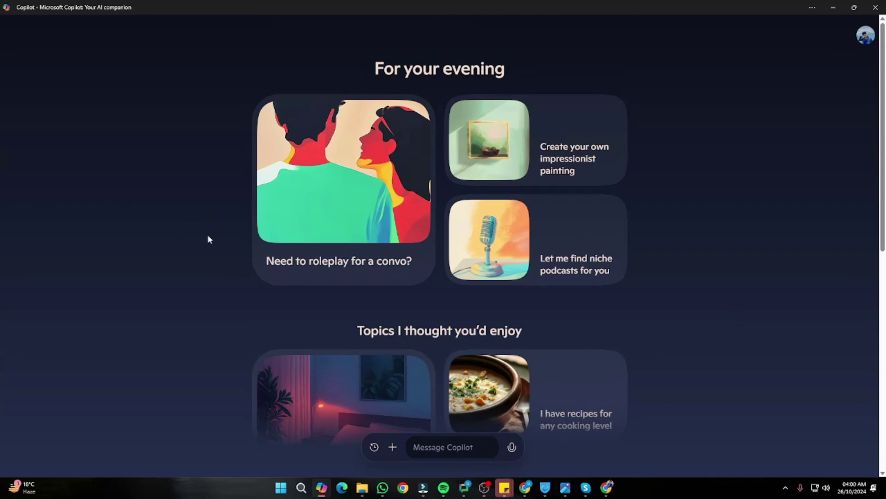
scroll(208, 237, "down", 10)
scroll(212, 237, "up", 7)
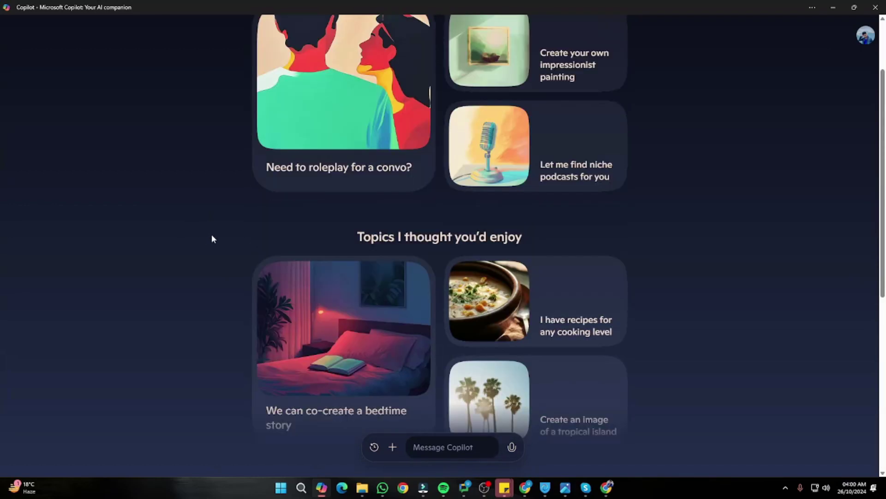